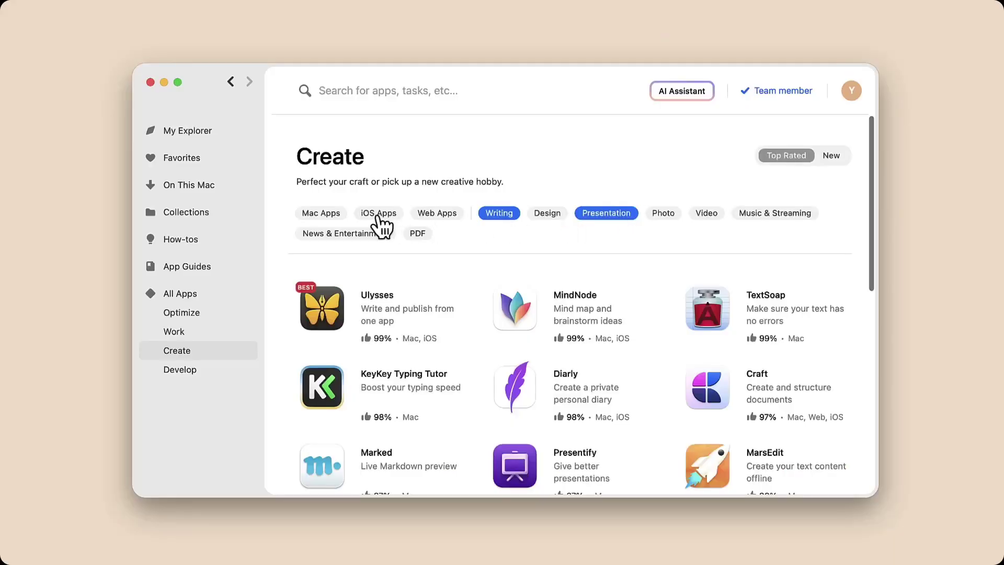
Filter Setapp to iOS apps and open the CleanMyMac X app details from the starter kit
click(379, 214)
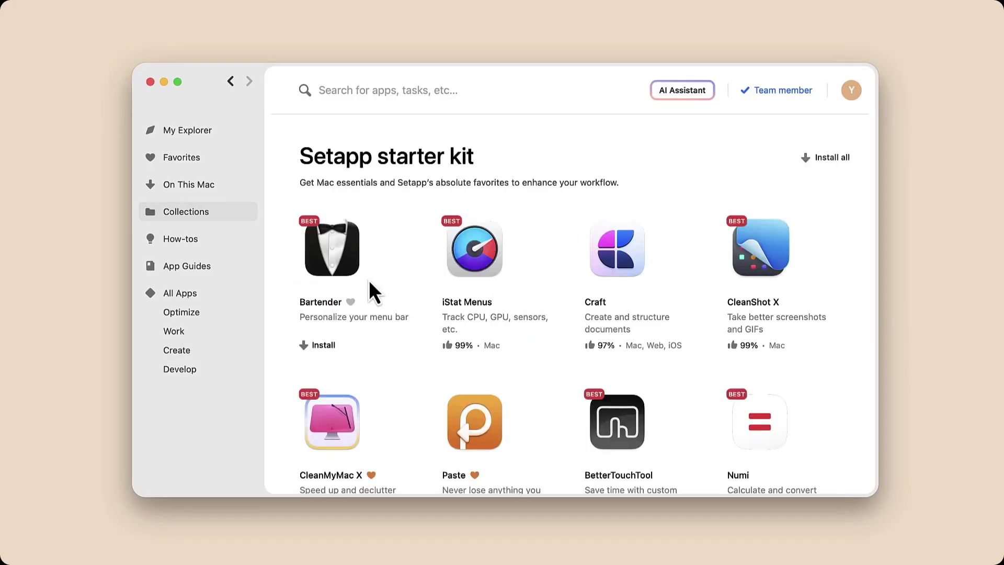
scroll(368, 280, down, 5)
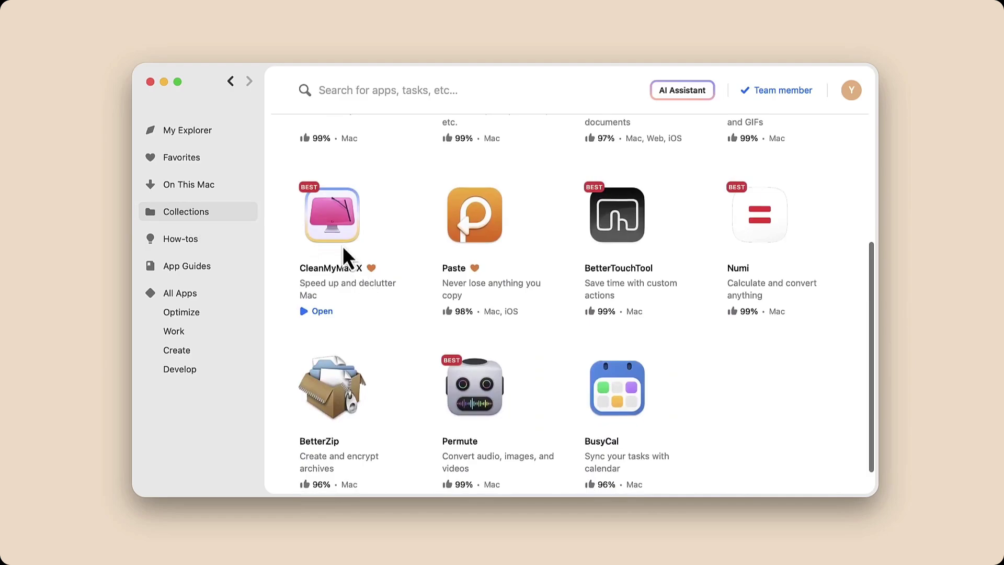
click(332, 234)
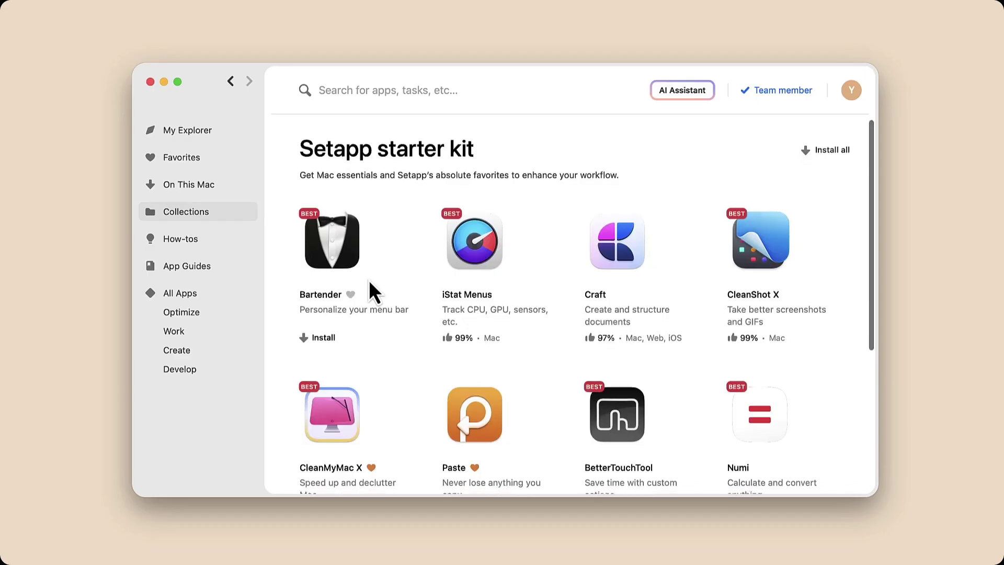
scroll(369, 280, down, 5)
click(333, 233)
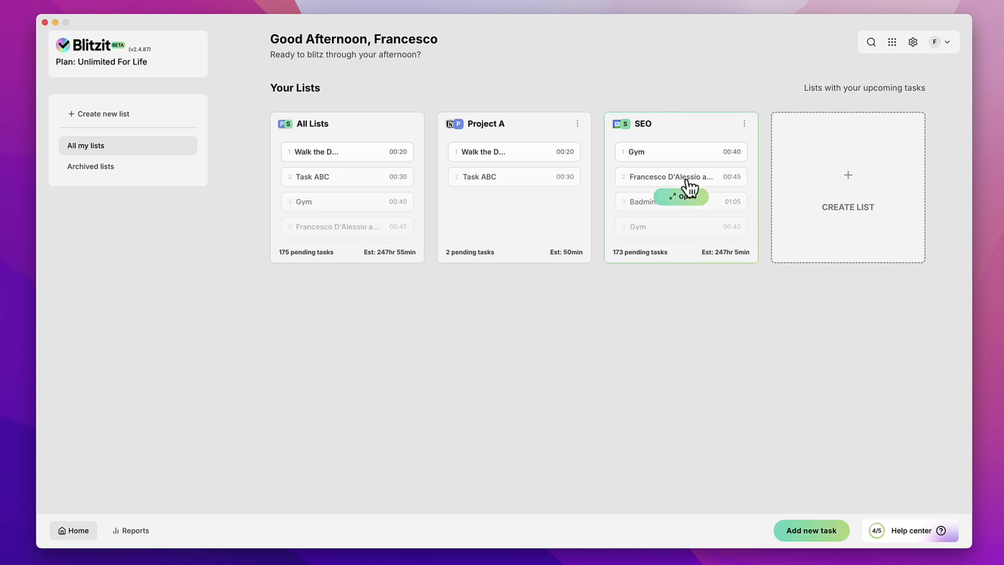
Open the Project A card from the home lists overview
click(512, 198)
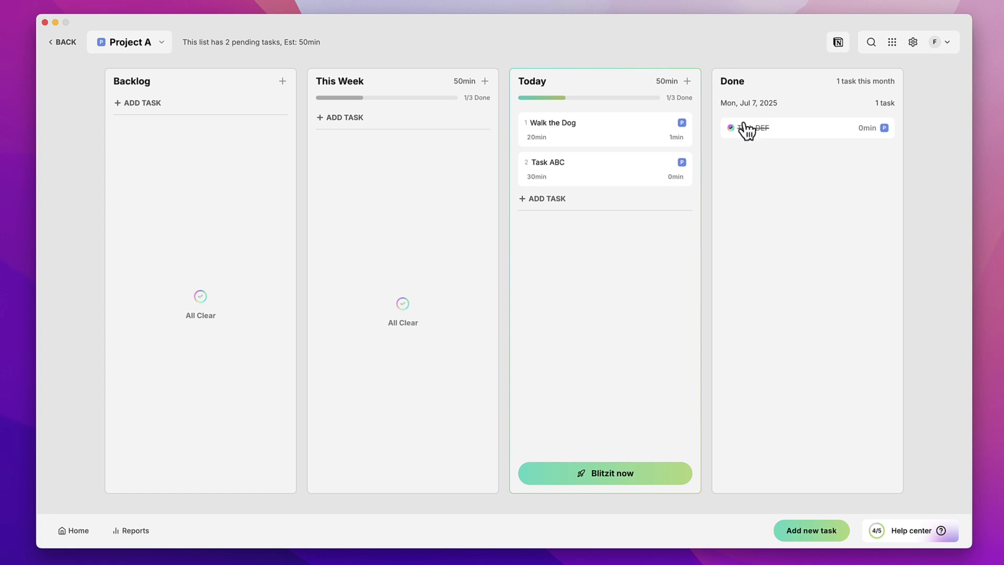
click(913, 42)
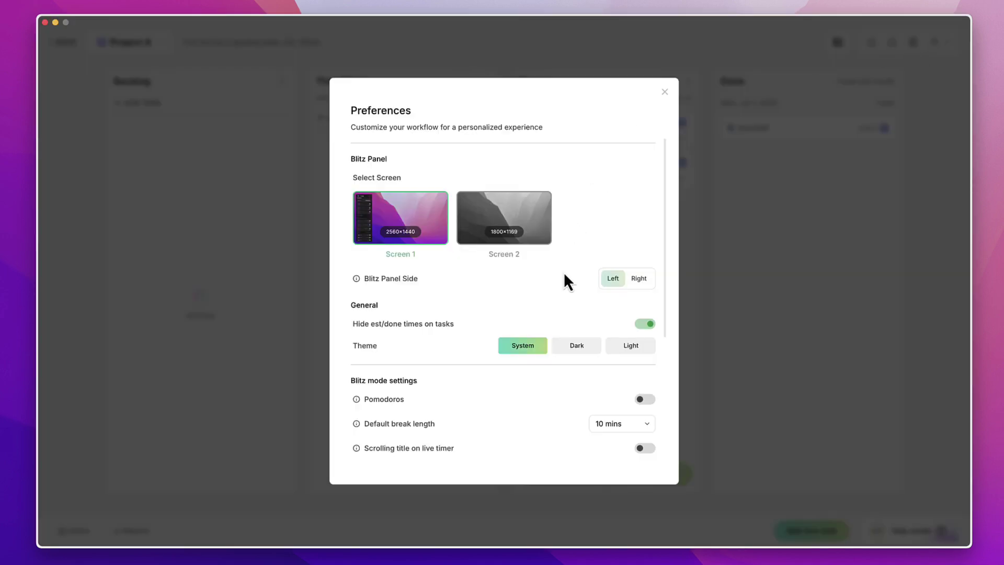
scroll(565, 276, down, 3)
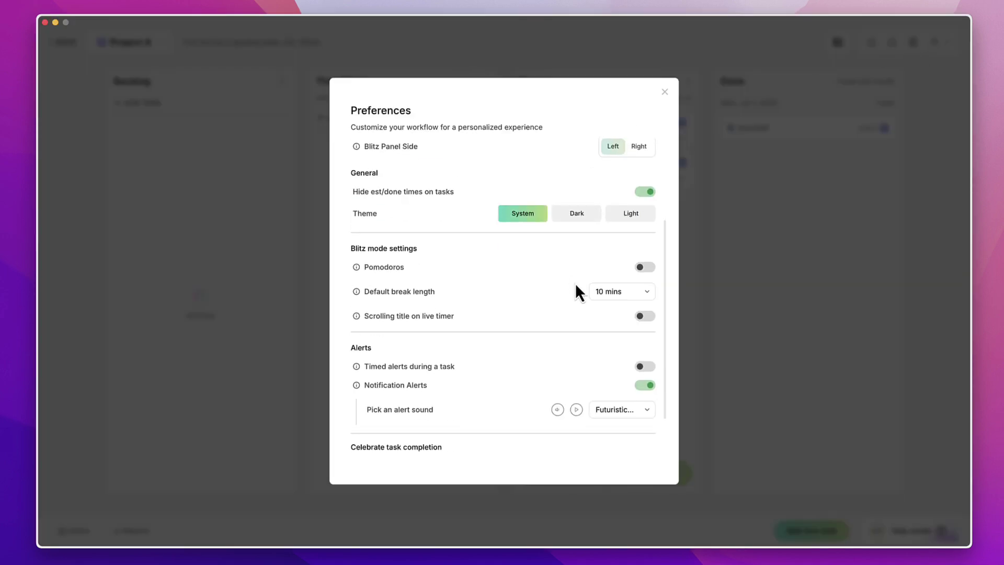
scroll(575, 284, down, 1)
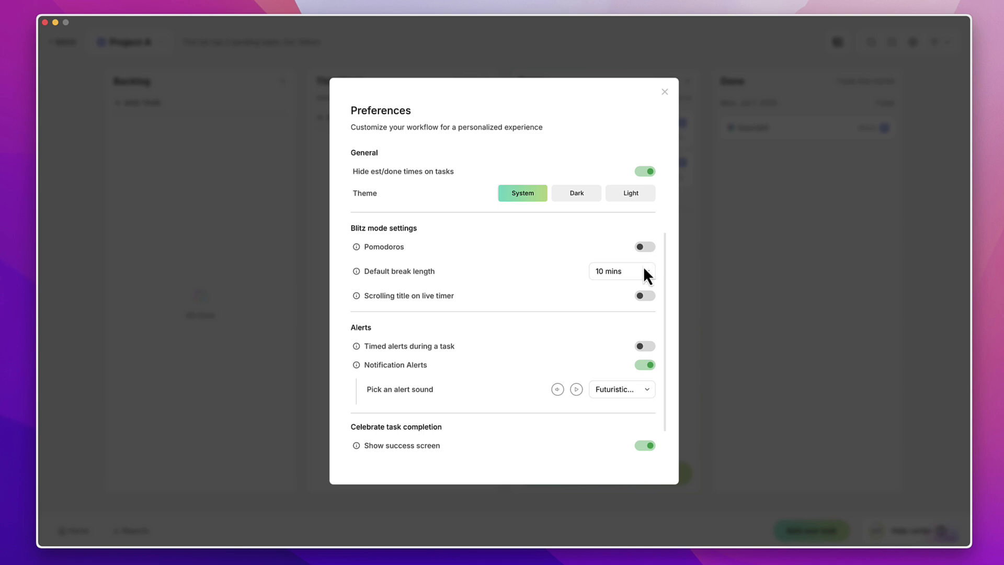
scroll(576, 294, down, 2)
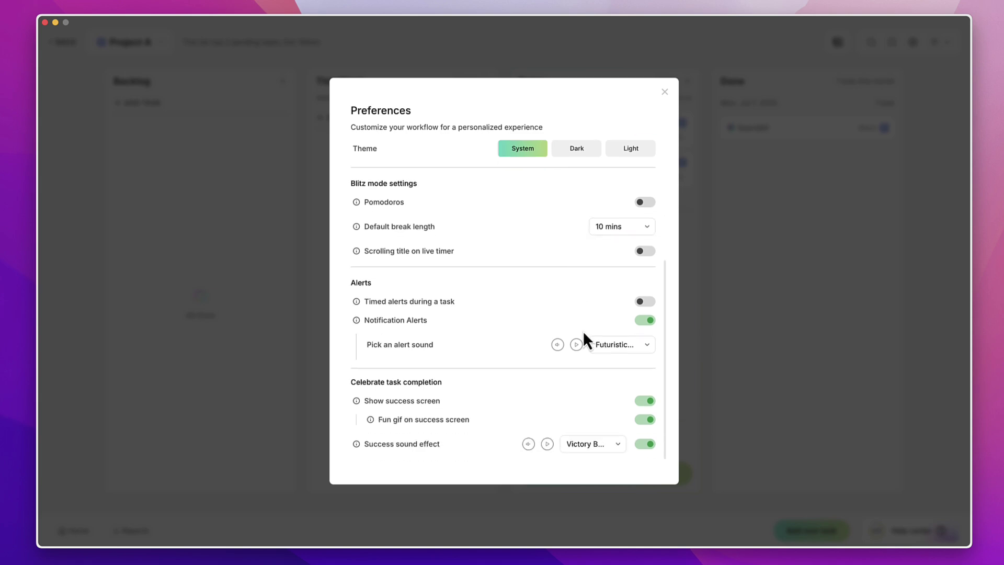
scroll(525, 312, up, 5)
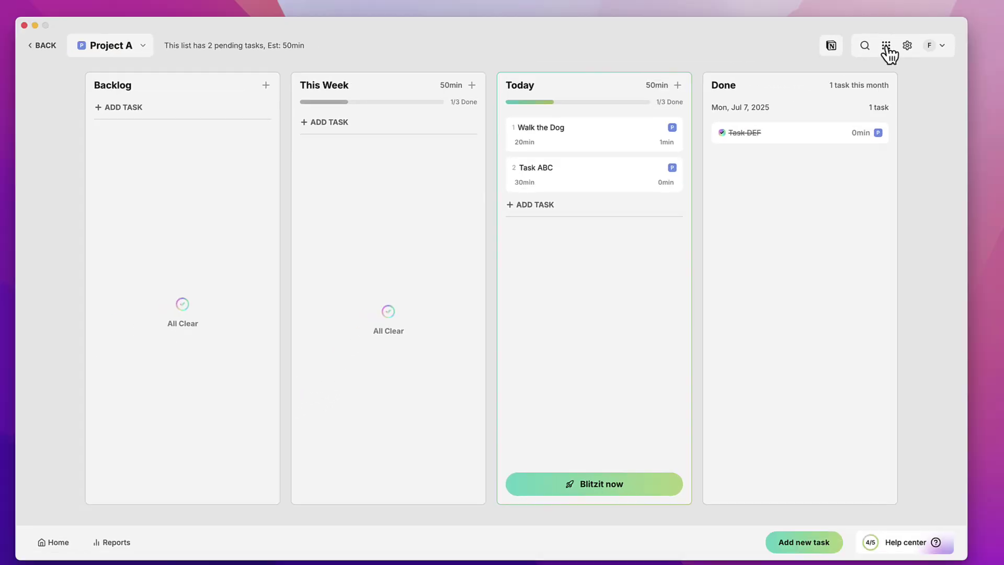
click(837, 76)
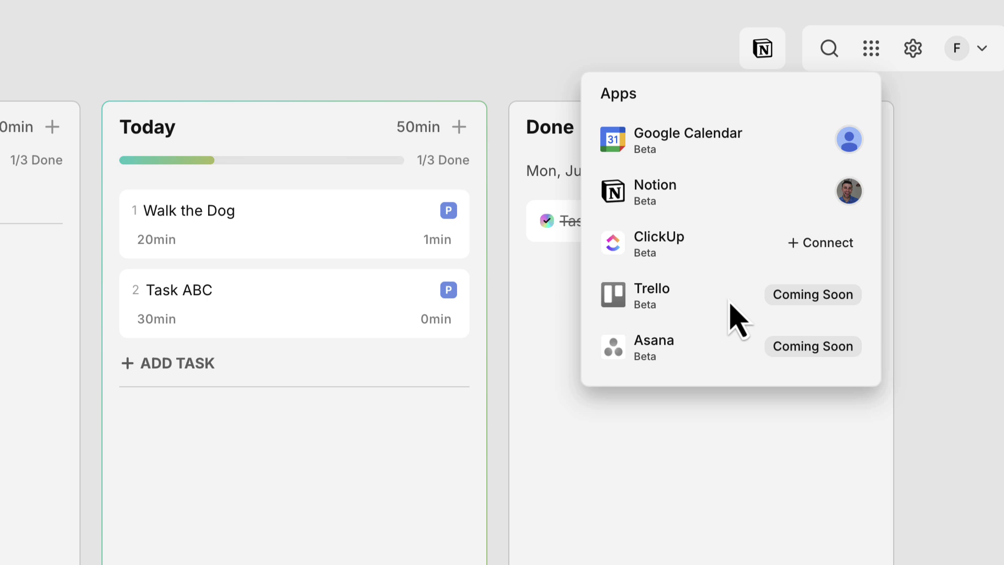
click(728, 486)
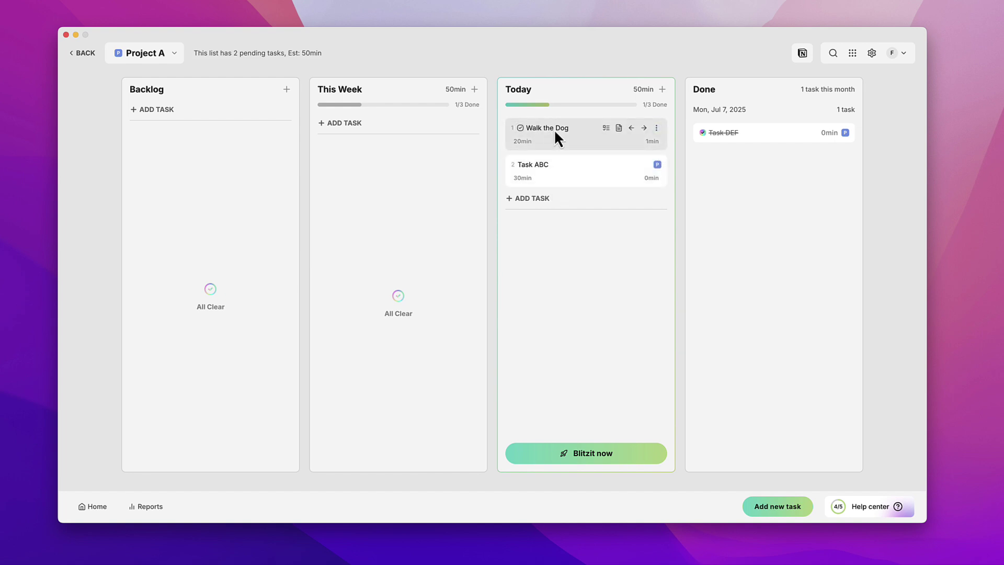
drag(554, 129, 368, 155)
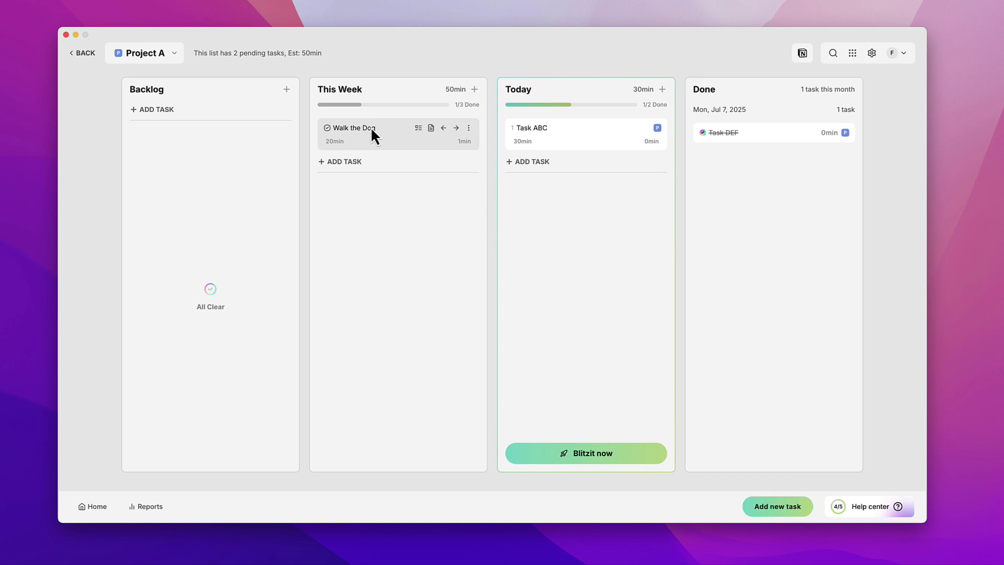
drag(370, 127, 555, 129)
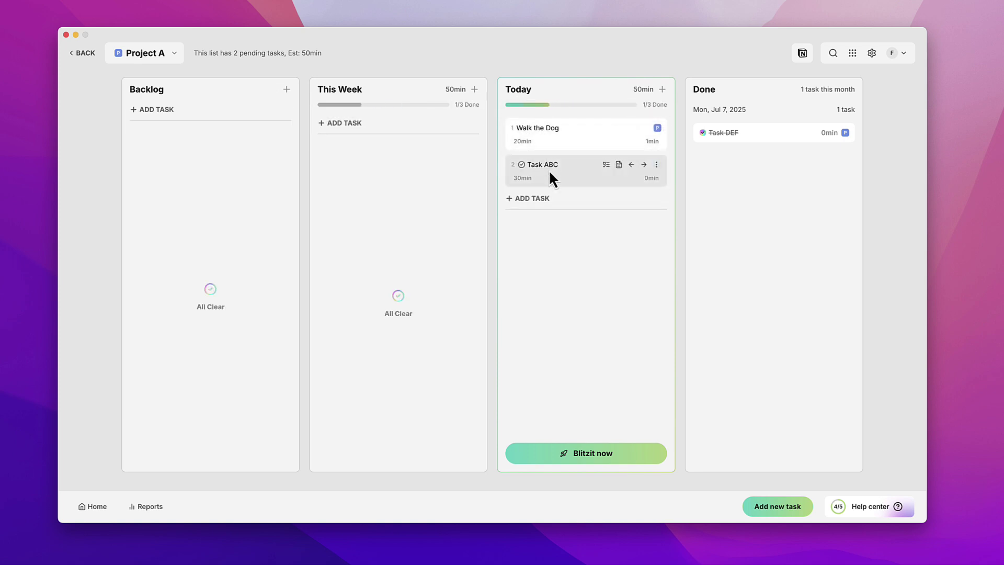
Peek at Task ABC's subtasks and Walk the Dog's notes, then bring up Walk the Dog's actions menu
click(606, 165)
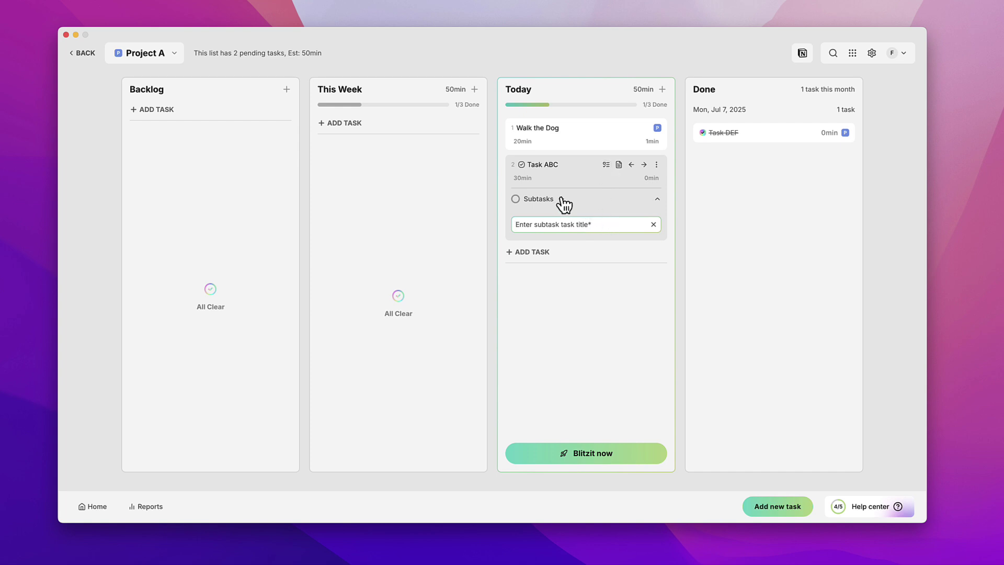
click(654, 224)
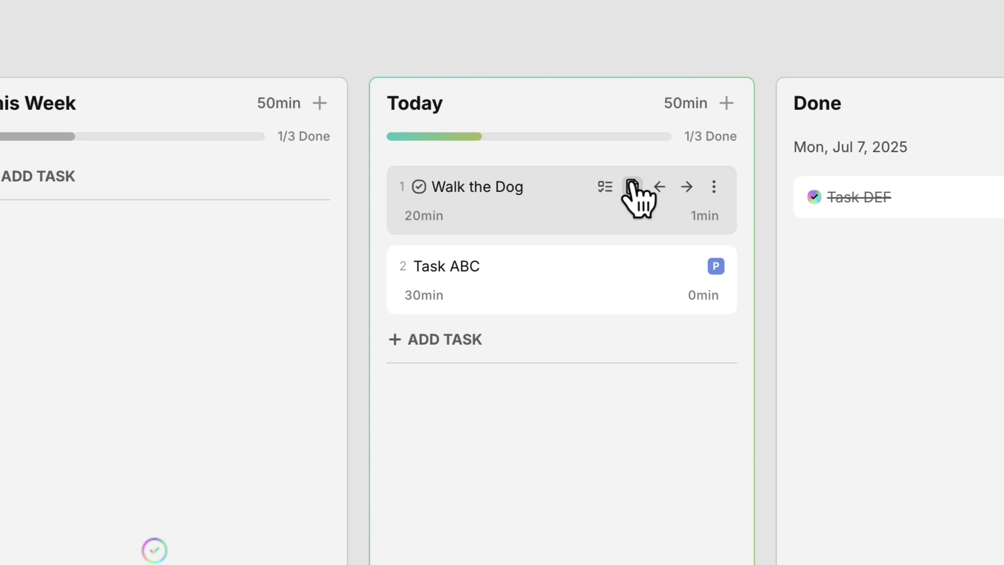
click(631, 187)
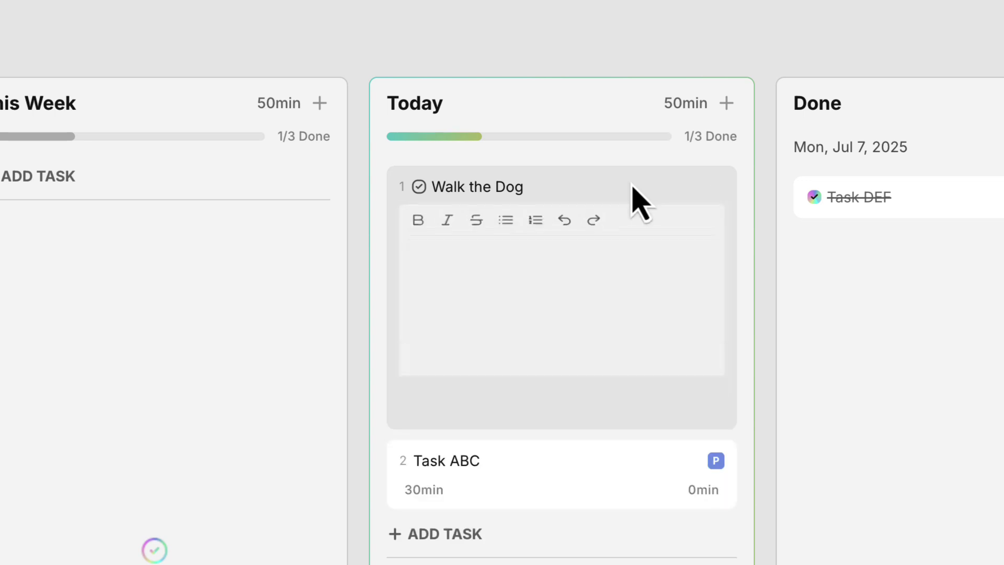
click(702, 392)
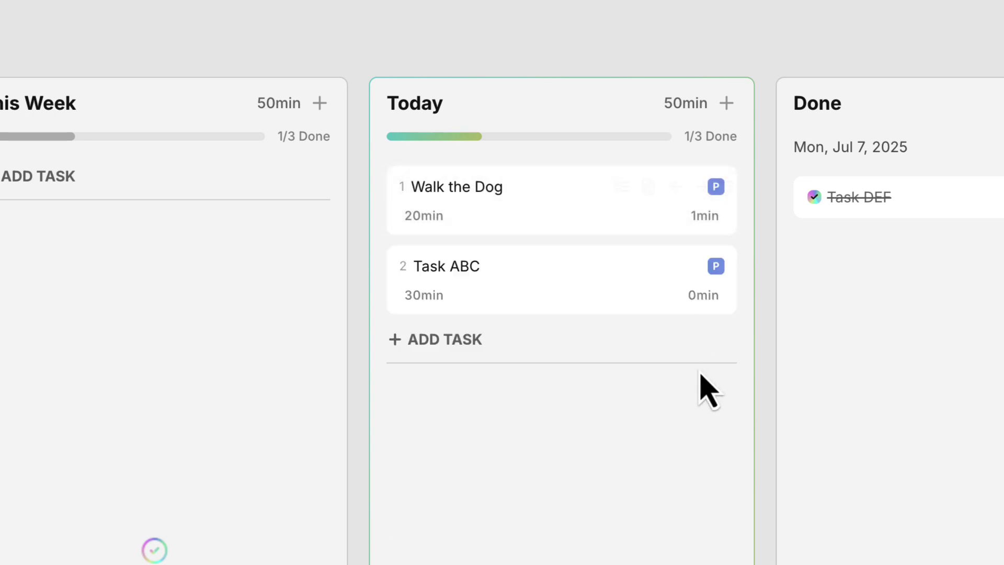
mouse_move(661, 193)
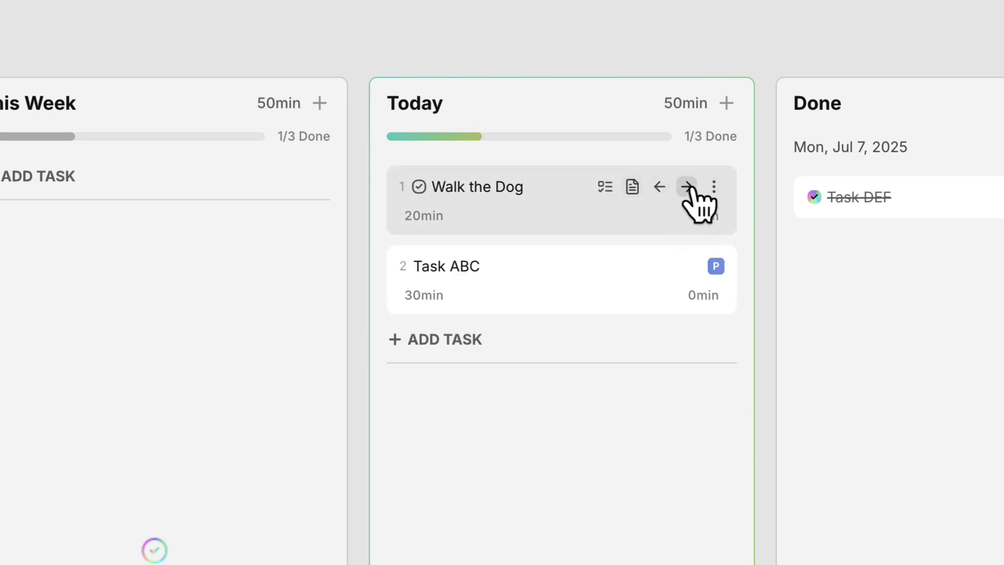
click(714, 187)
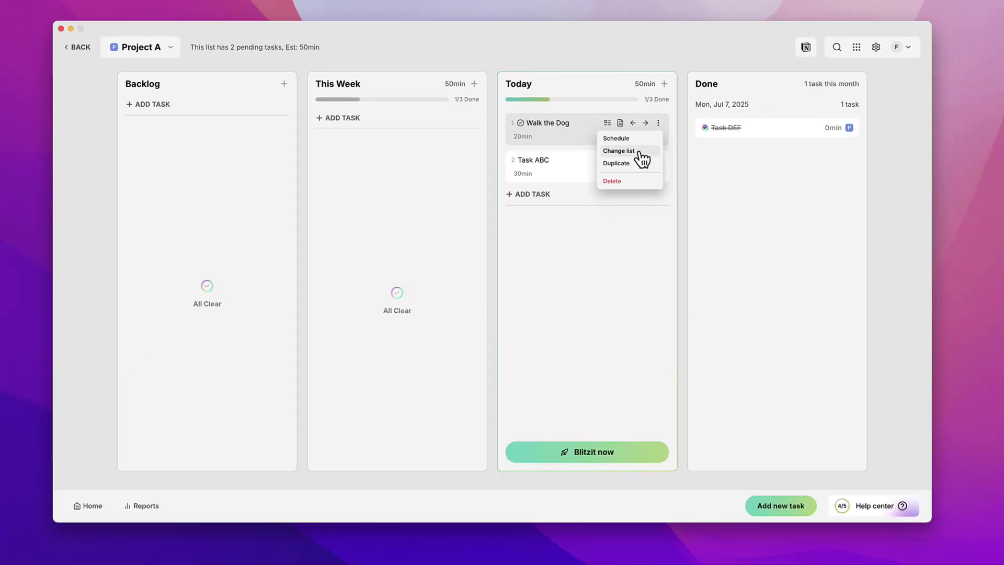
Start moving Walk the Dog via Change list, view the Project A and SEO options, and cancel
click(637, 151)
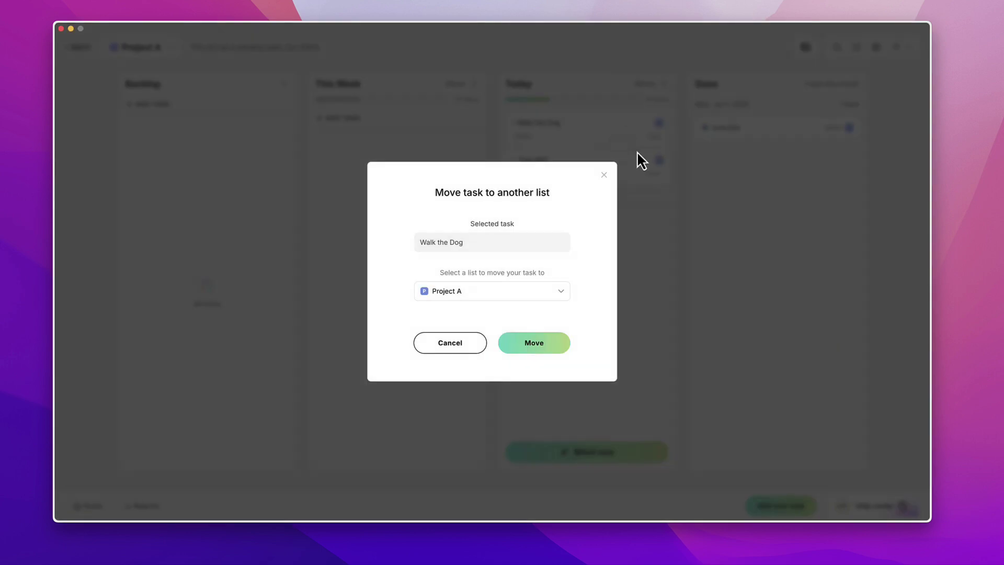
click(481, 293)
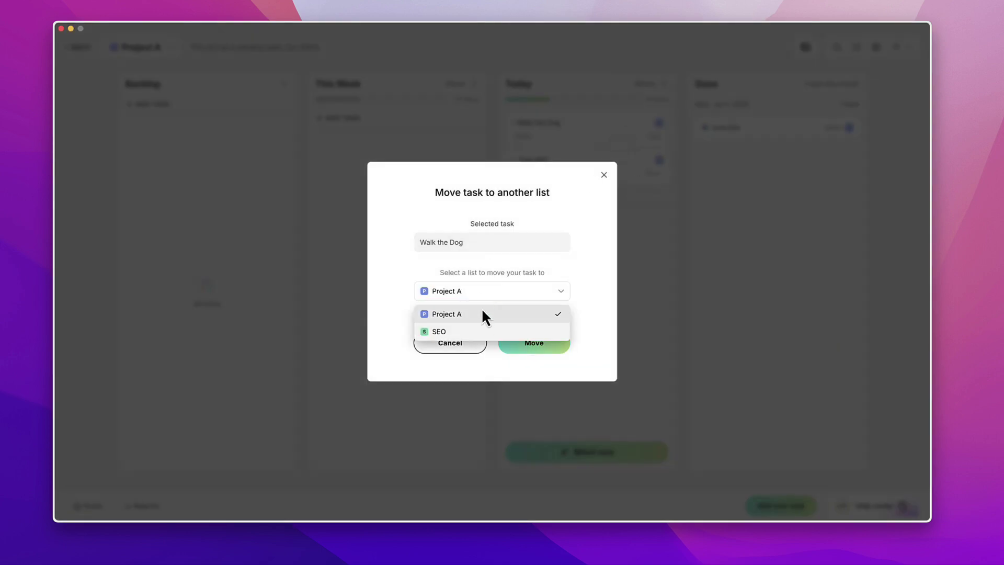
click(469, 362)
click(464, 350)
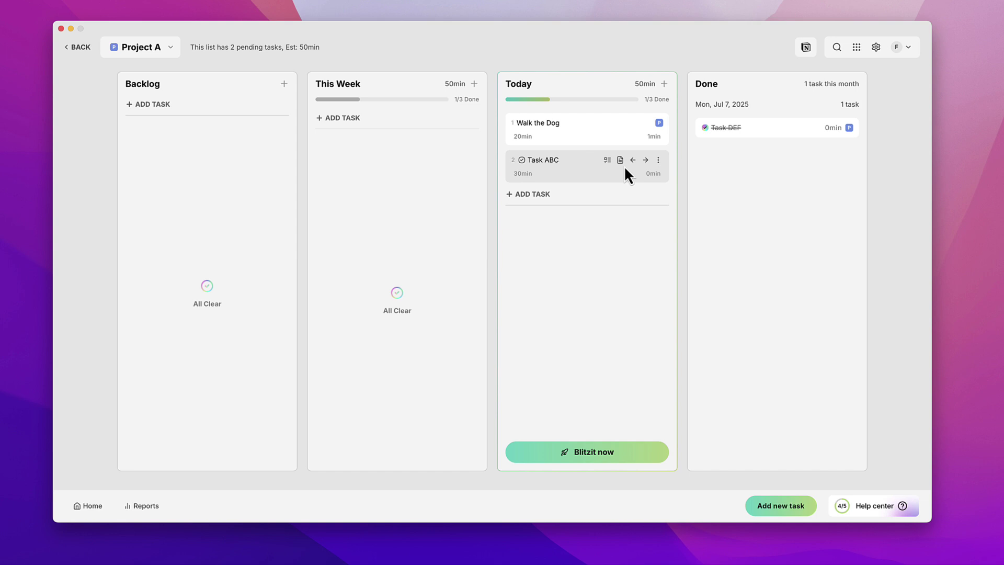
Start Blitz mode, dismiss the Focus Mode tip, and complete Walk the Dog
click(606, 451)
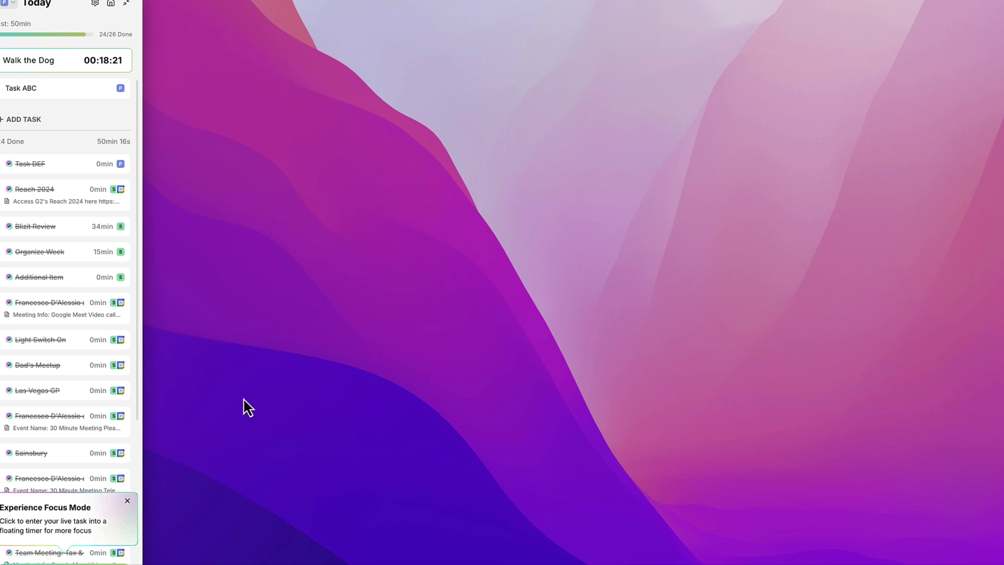
click(128, 501)
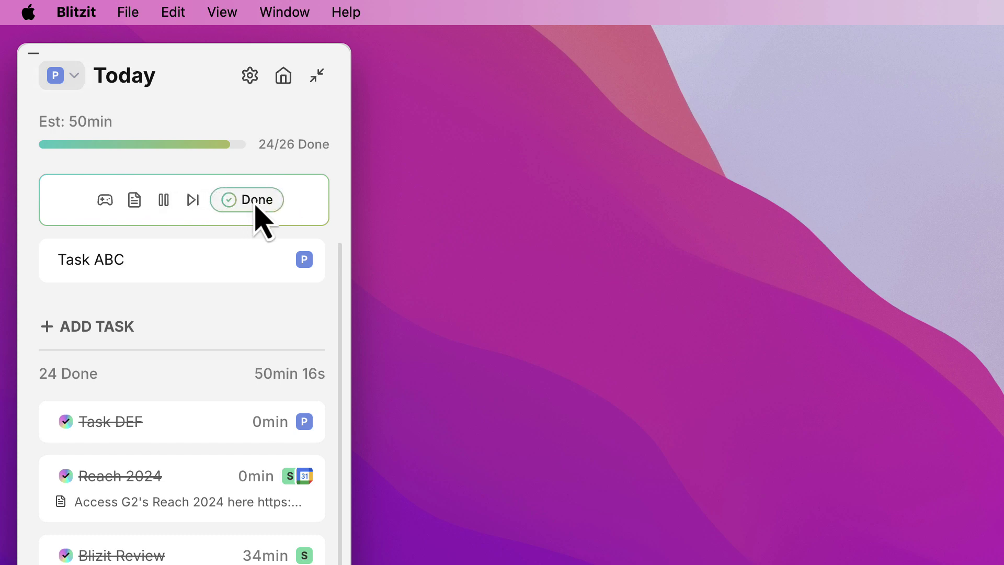
click(256, 205)
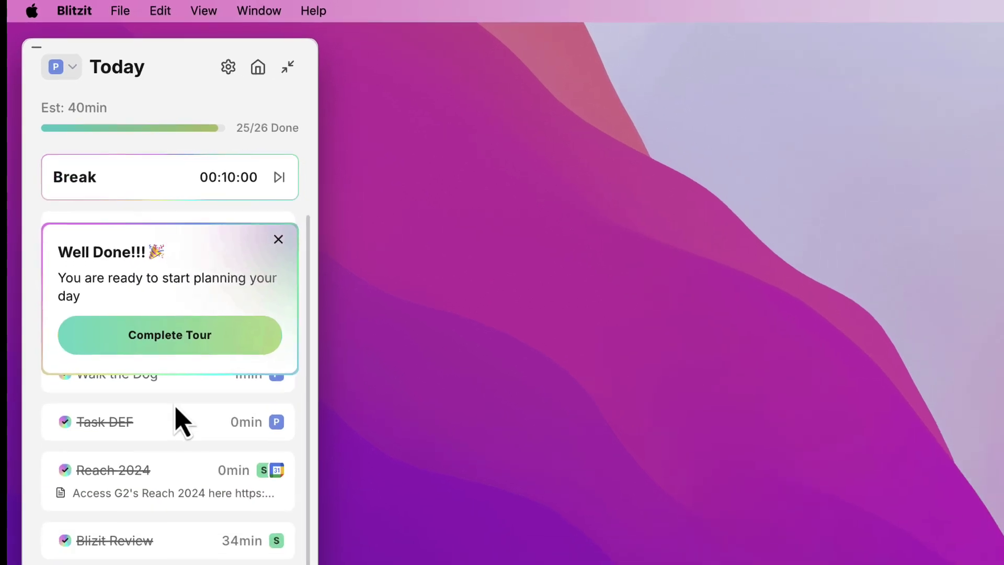
click(278, 240)
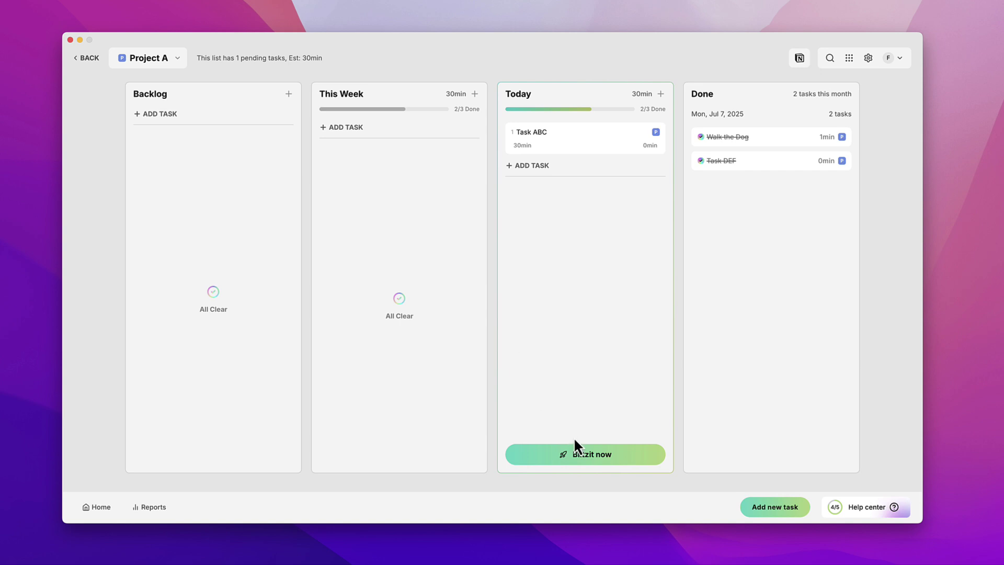
Start a focus timer on Task ABC, reposition the floating timer, and expand back to the Today panel
click(576, 454)
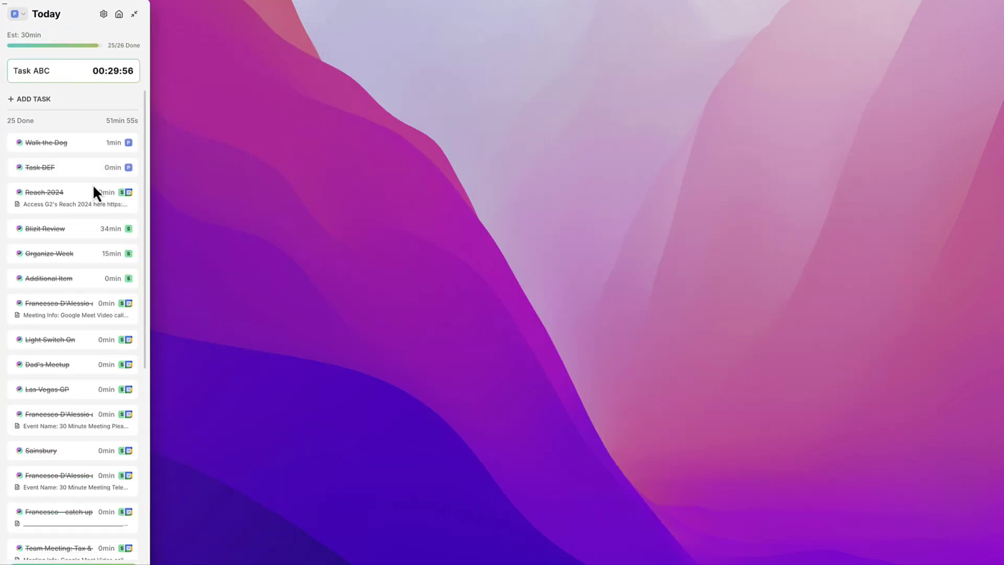
click(99, 559)
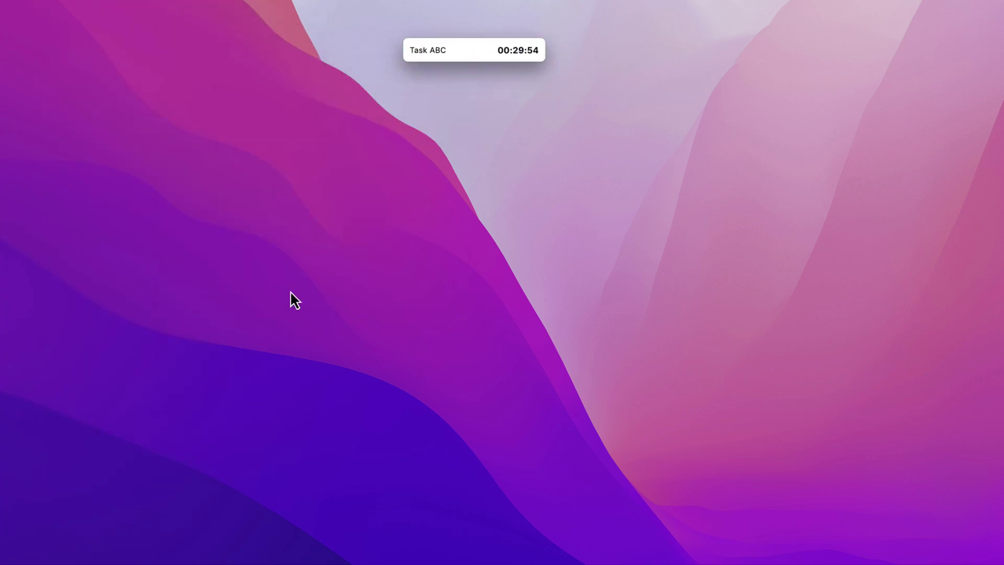
mouse_move(462, 54)
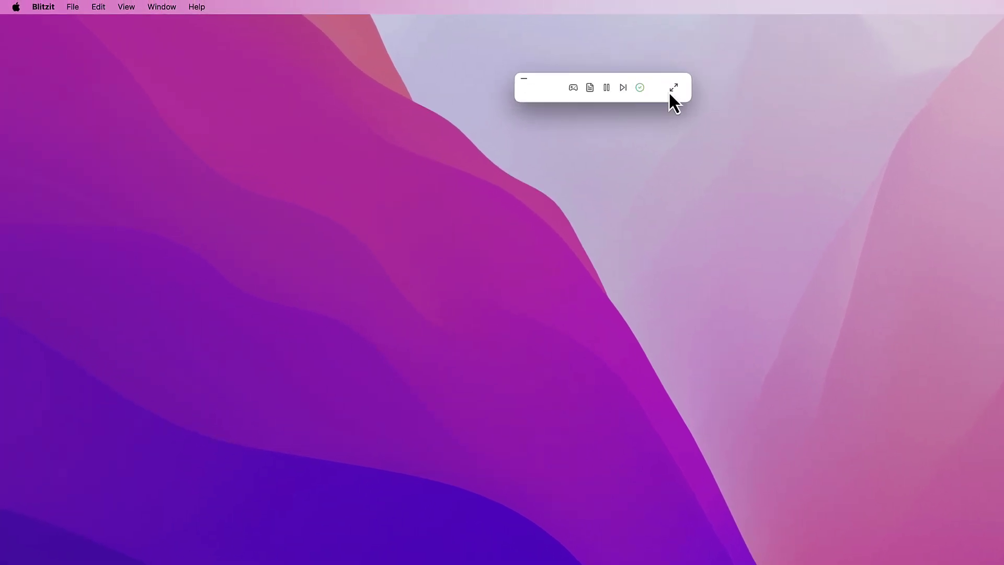
drag(639, 89, 723, 116)
click(761, 117)
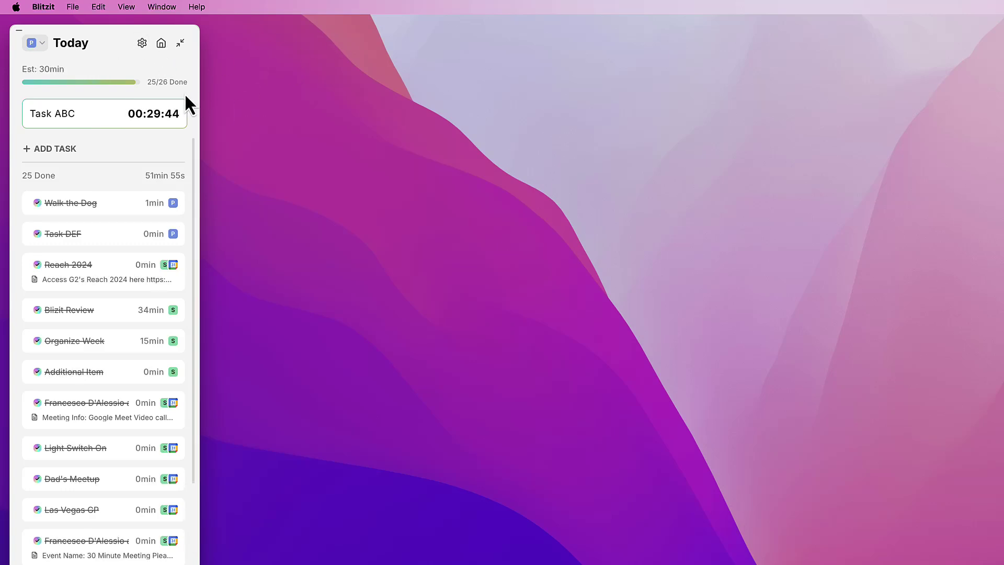
Switch Blitzit's theme to Dark in Preferences and return to the Today list
click(142, 43)
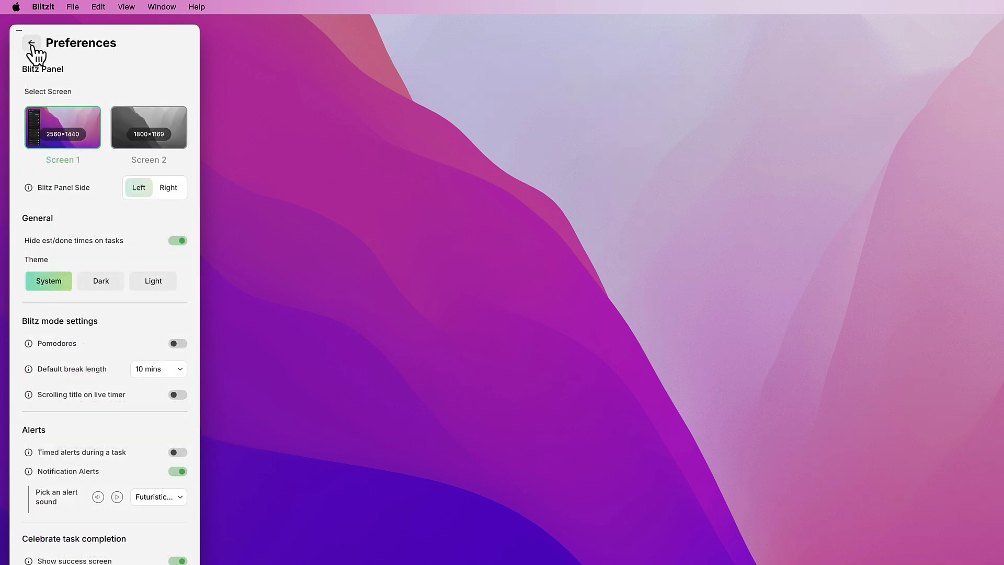
click(99, 281)
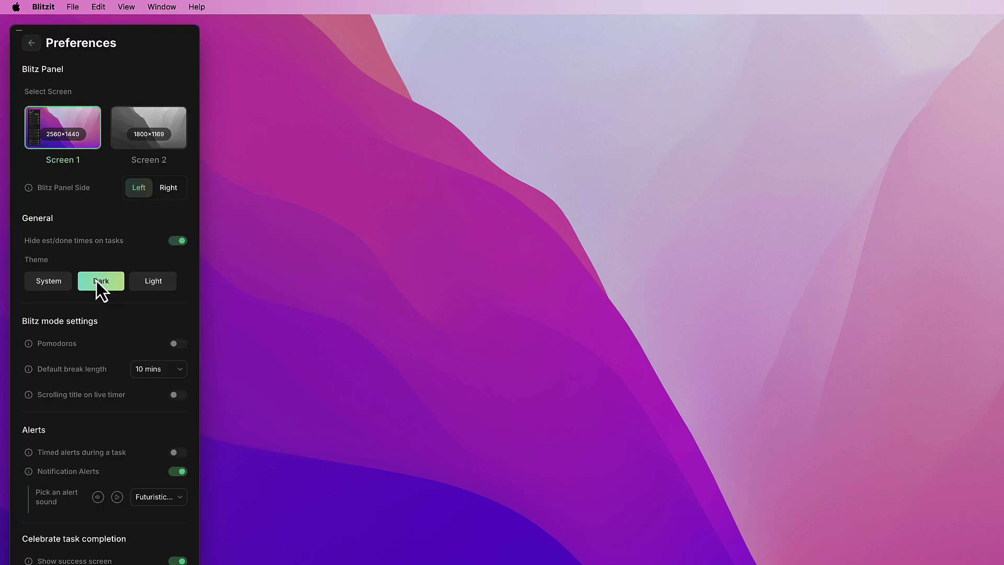
click(32, 44)
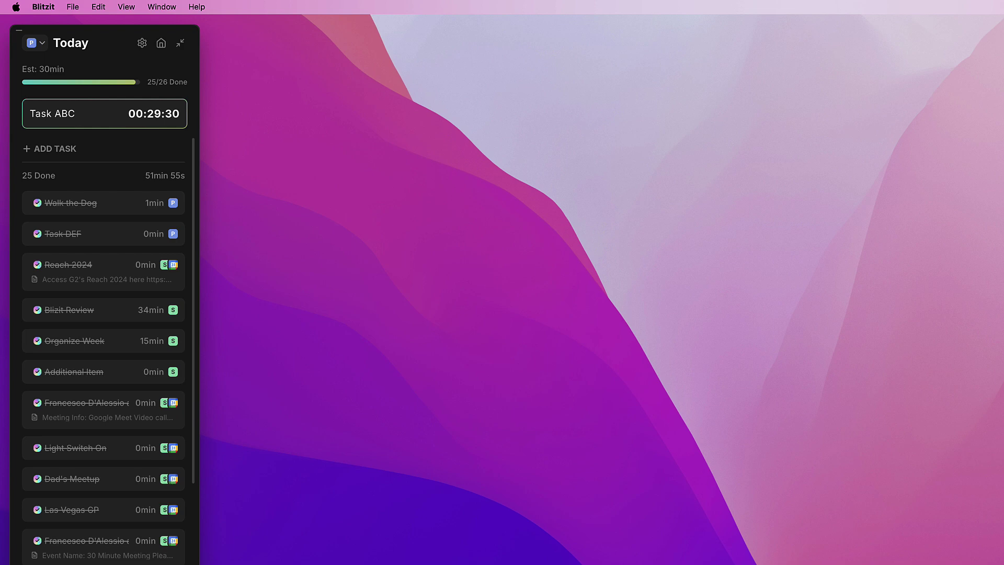
Go from the focus panel to the full Project A board
mouse_move(101, 341)
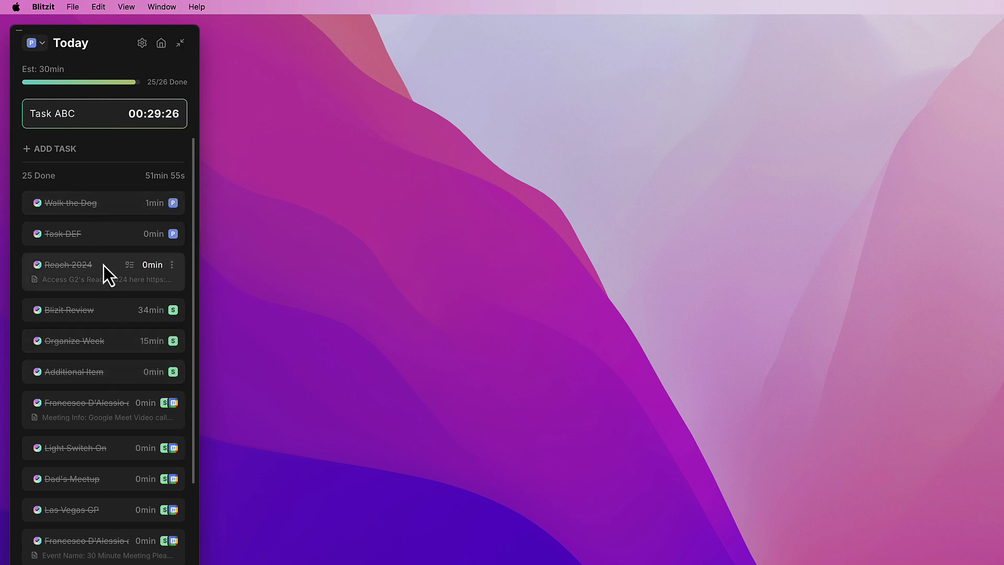
mouse_move(124, 450)
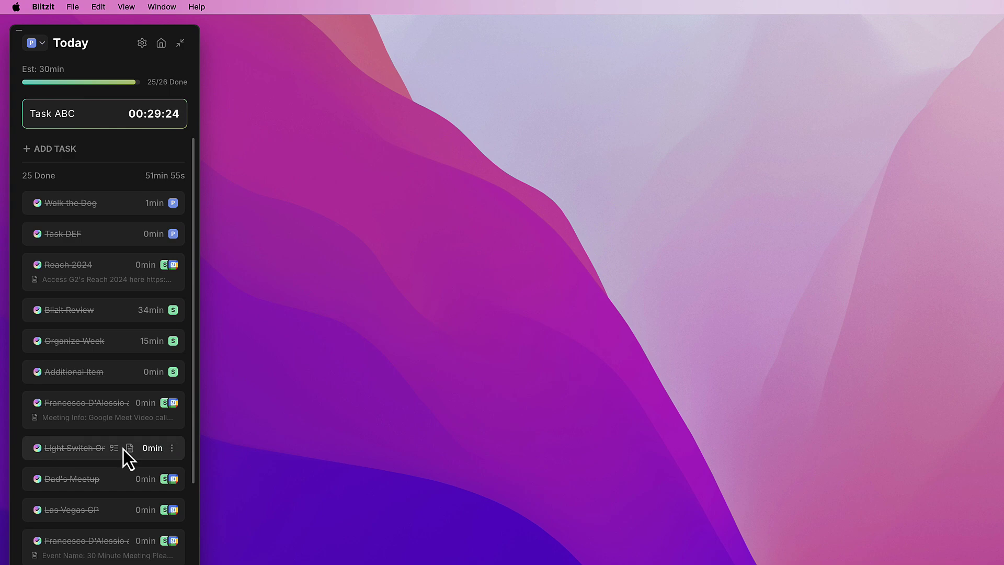
click(162, 44)
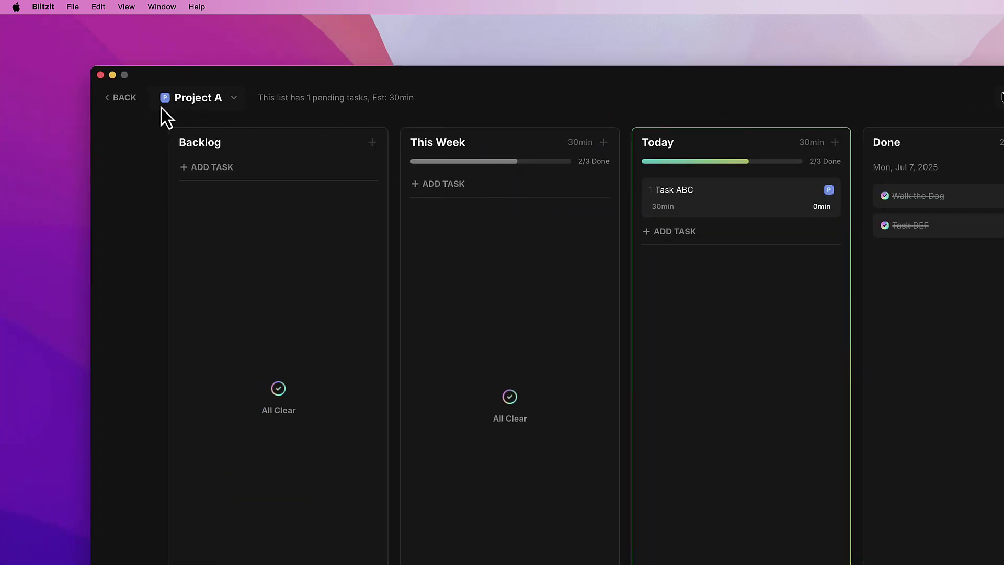
Go back to the lists home screen and open the SEO list's board
click(121, 97)
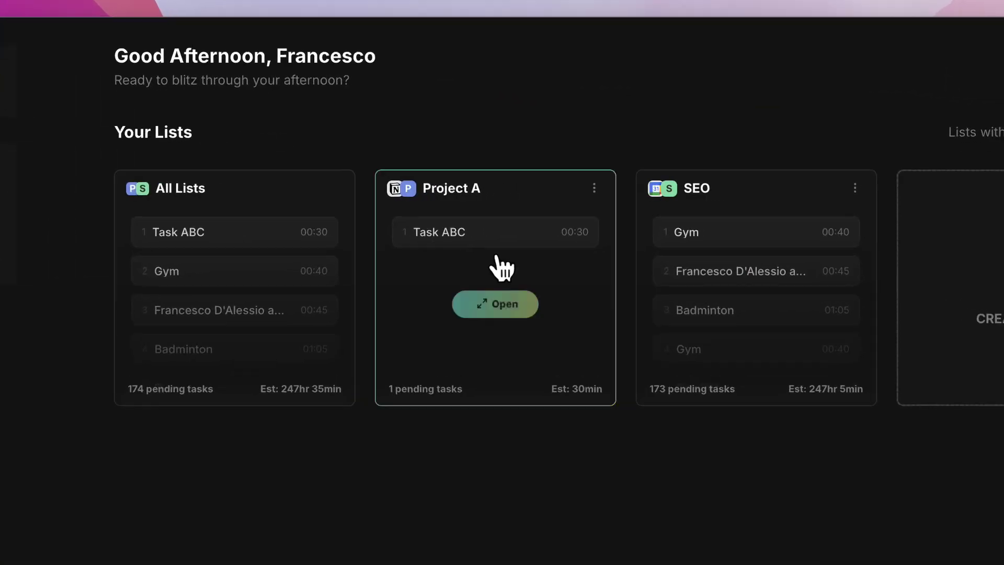
click(758, 193)
mouse_move(792, 378)
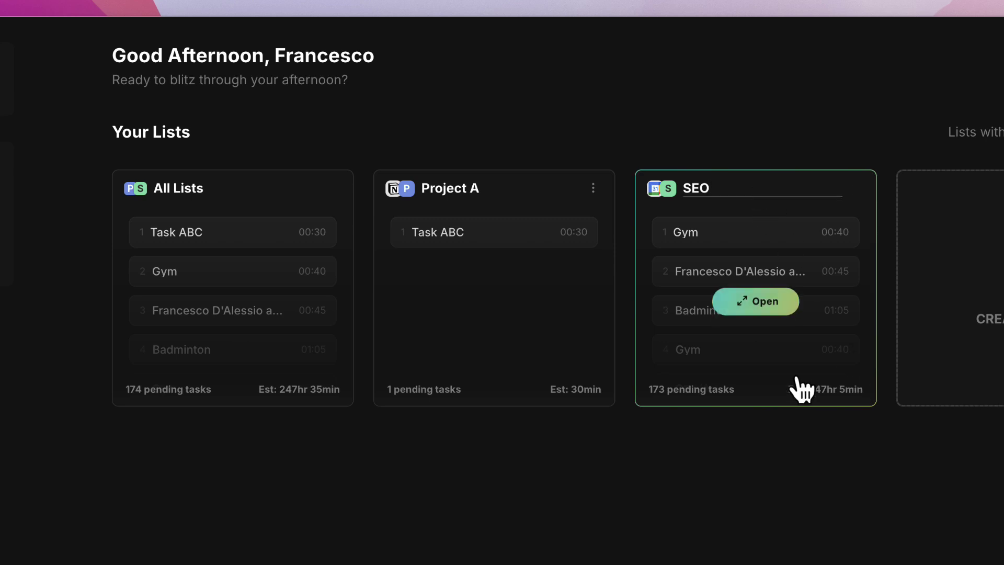
click(763, 308)
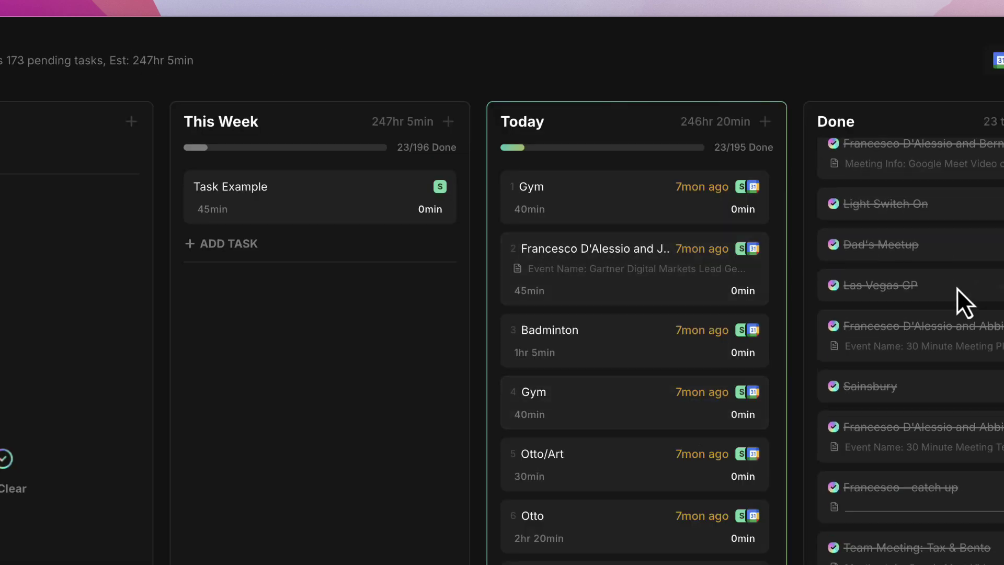
scroll(957, 288, up, 5)
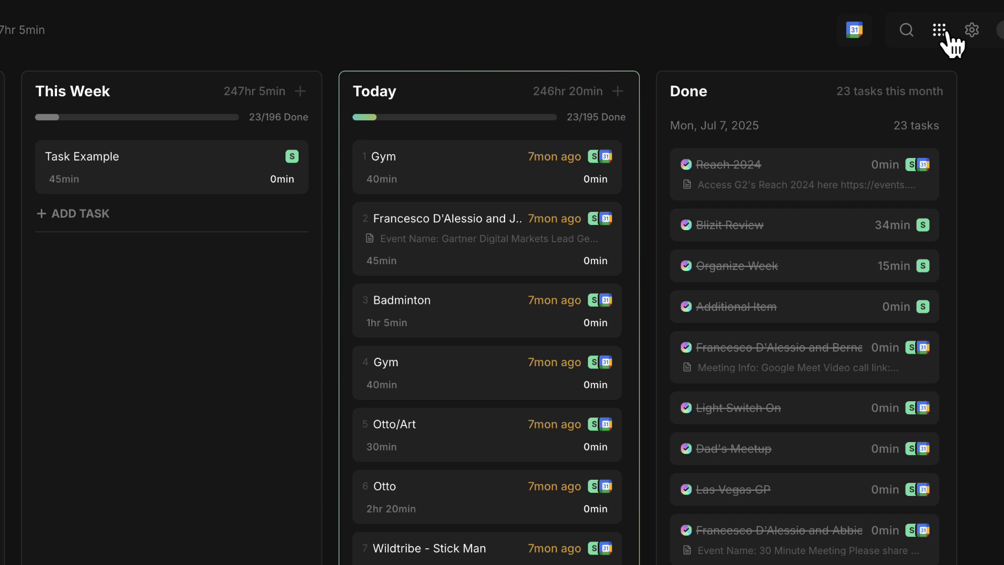
click(855, 33)
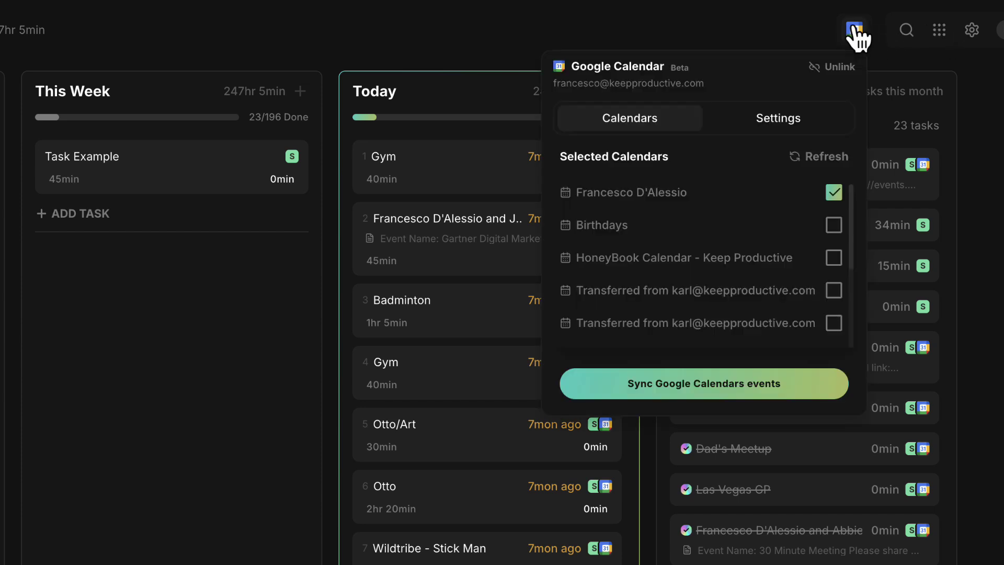
click(792, 128)
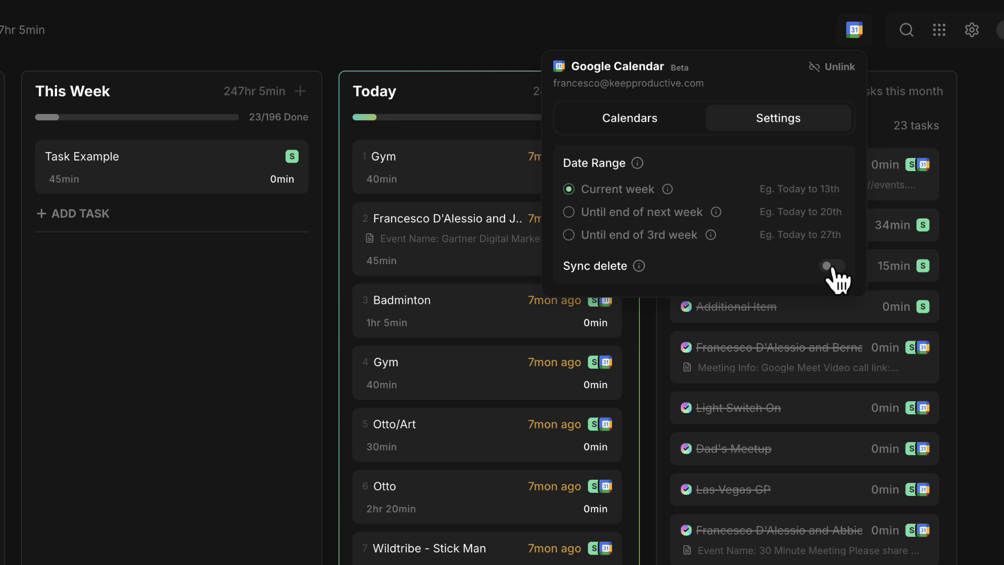
click(1000, 89)
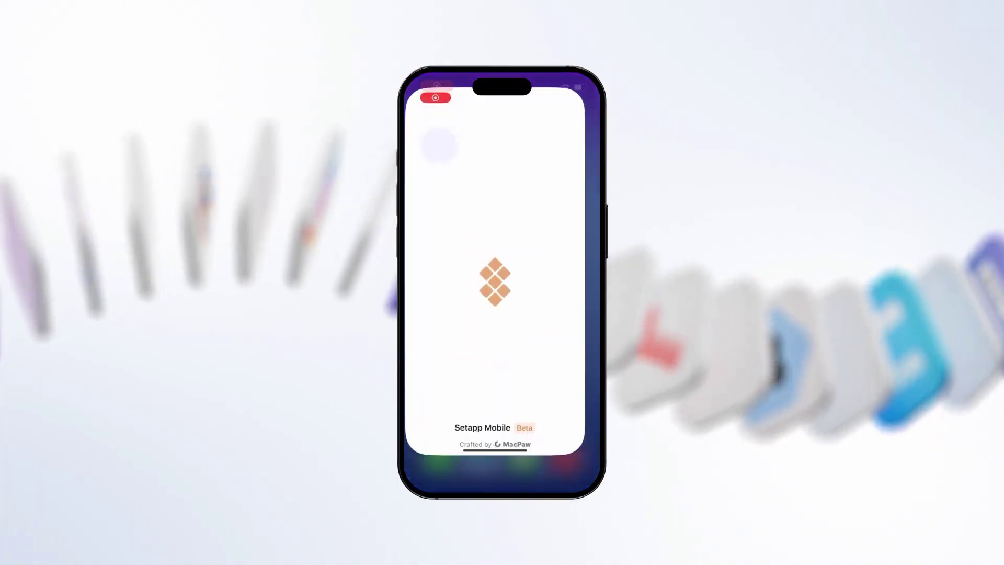
Scroll down through the Setapp apps catalogue
scroll(502, 293, down, 3)
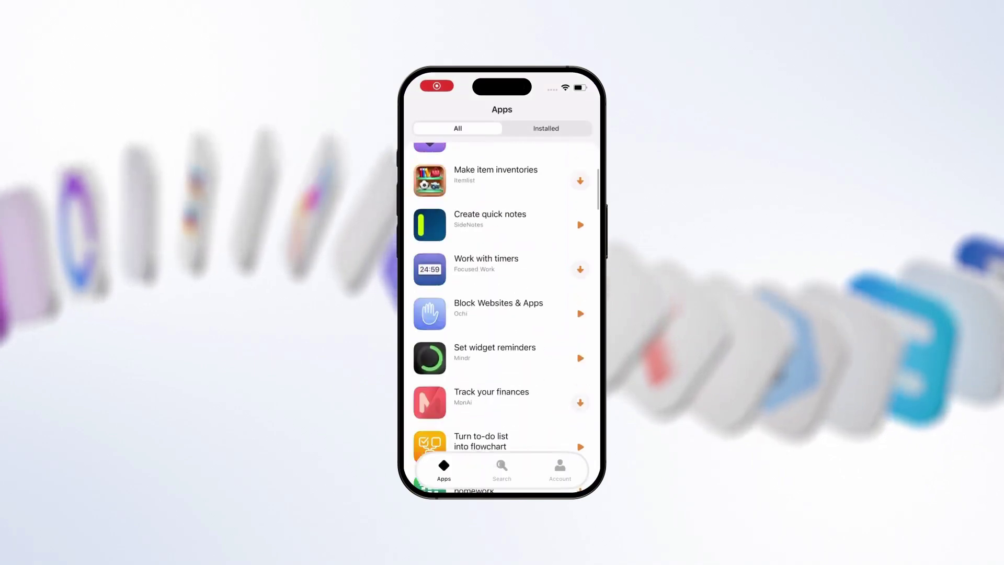
scroll(502, 293, down, 10)
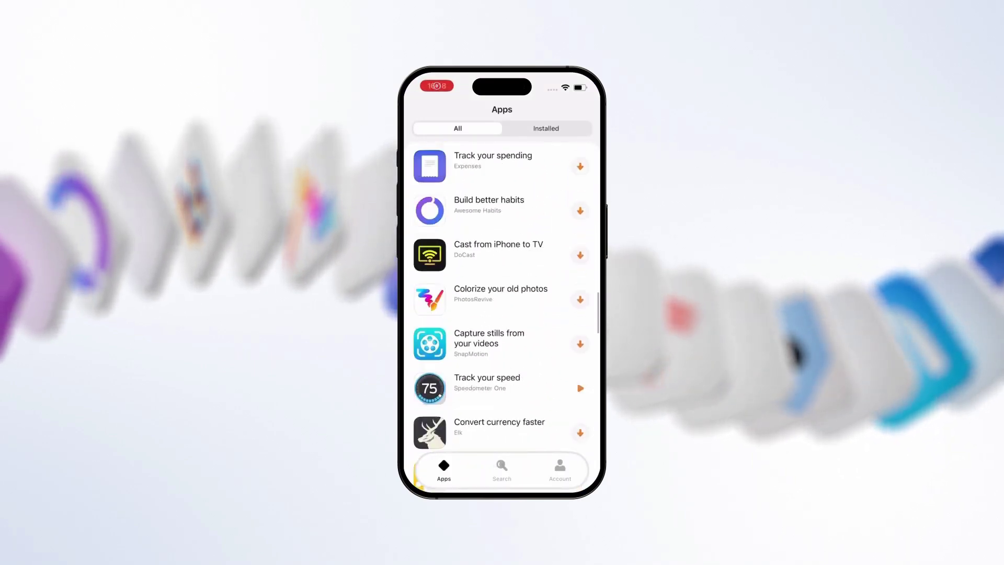
scroll(502, 292, down, 10)
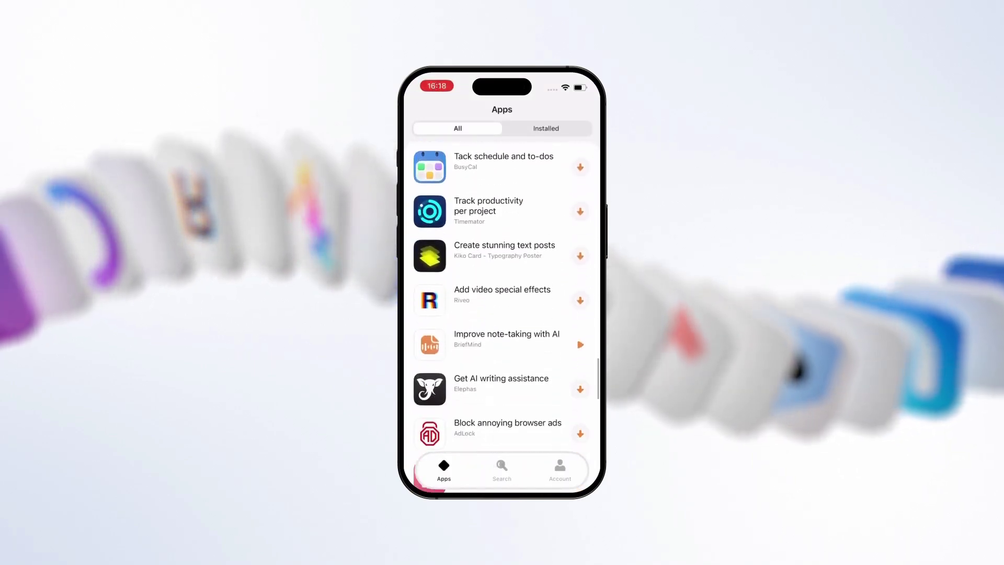
scroll(503, 292, down, 5)
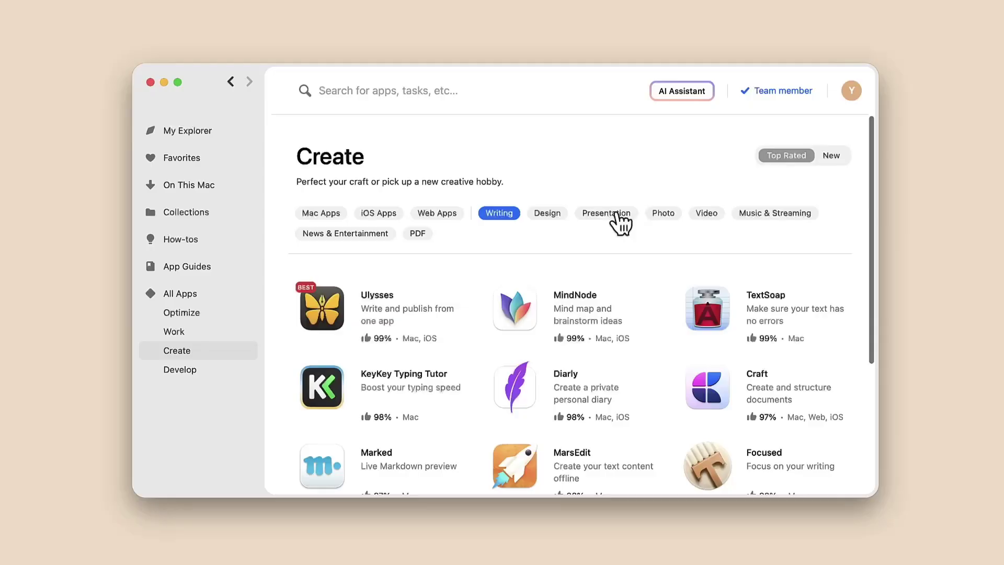
Filter to Presentation and iOS apps, then search 'restore files' and view its how-to results
click(617, 215)
click(379, 214)
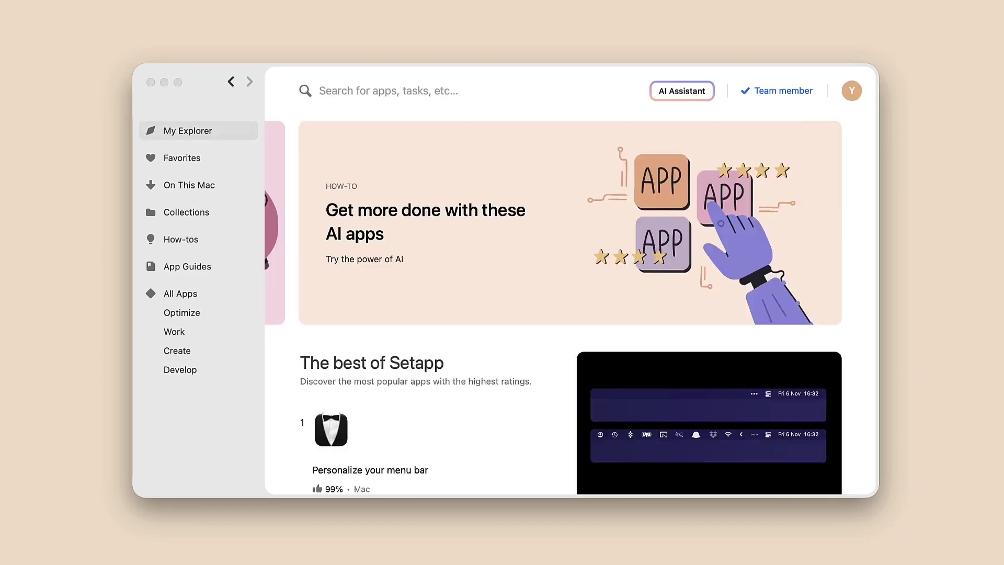
click(338, 91)
text(restore fi)
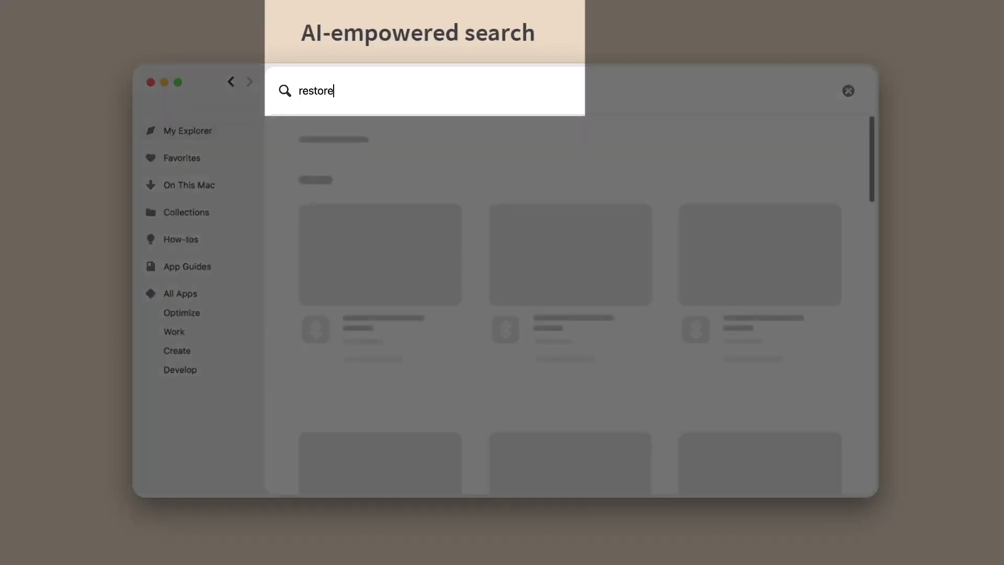
text(les)
click(387, 140)
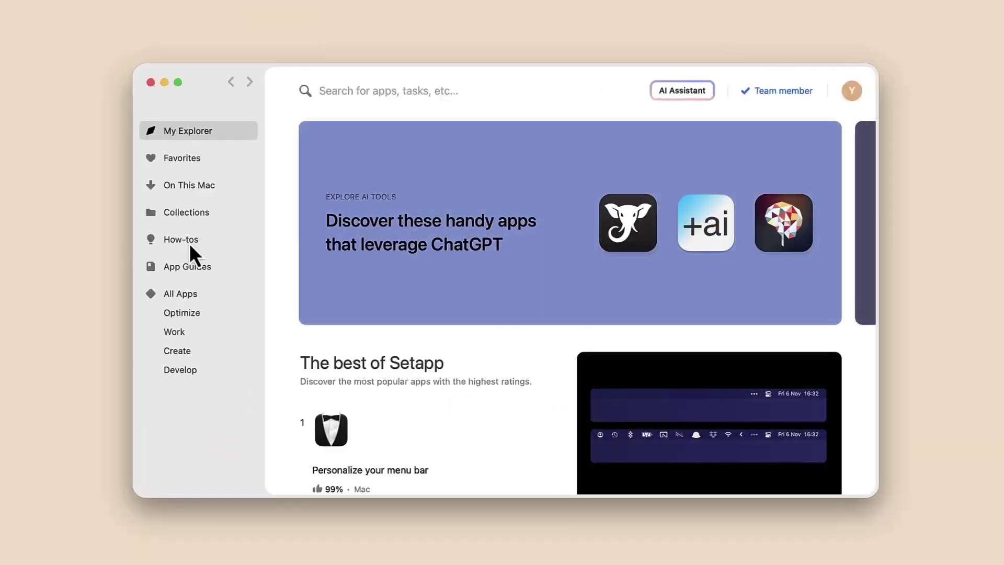
Browse Collections to the Setapp starter kit and open CleanMyMac X's page, scrolling its features
click(190, 244)
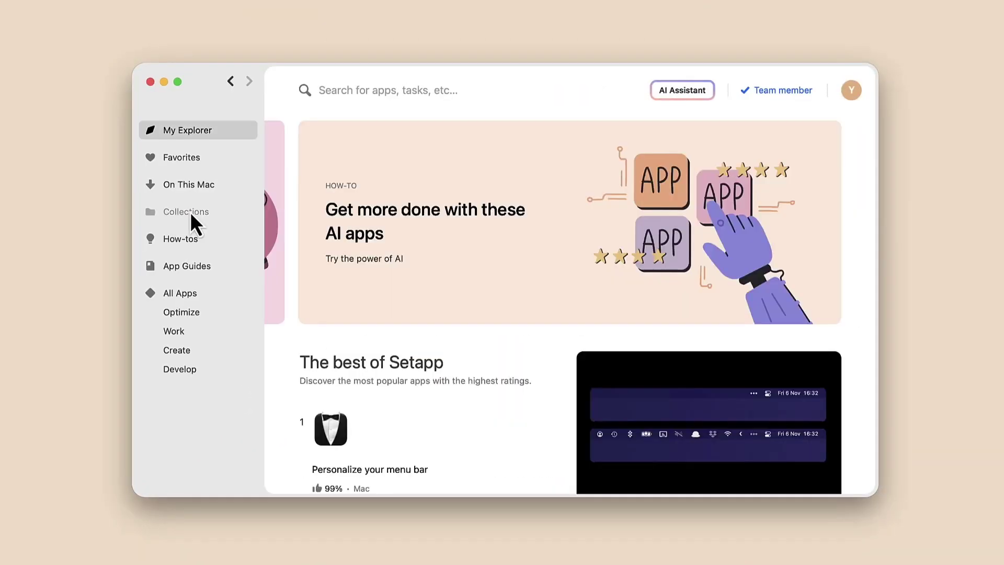
click(189, 212)
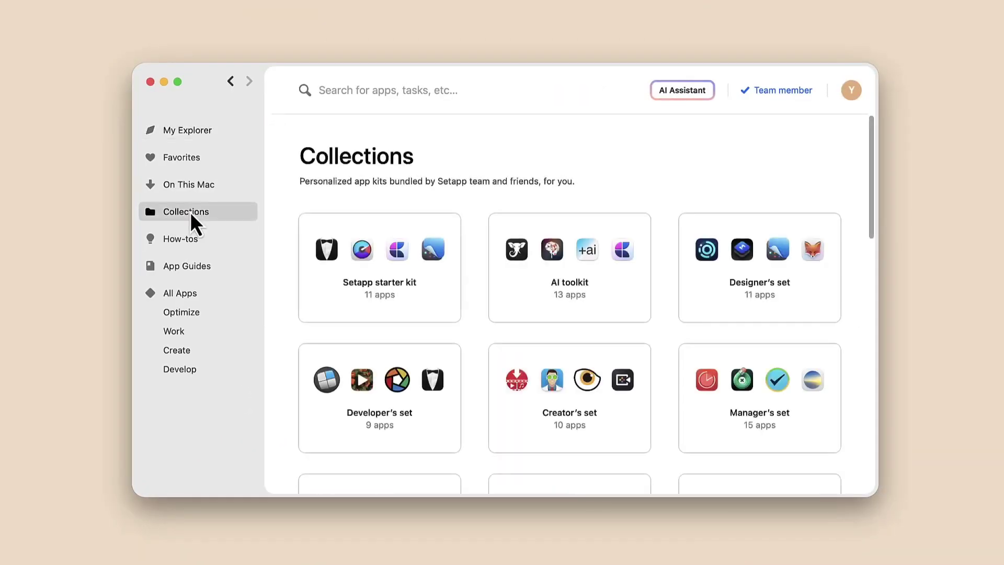
click(369, 281)
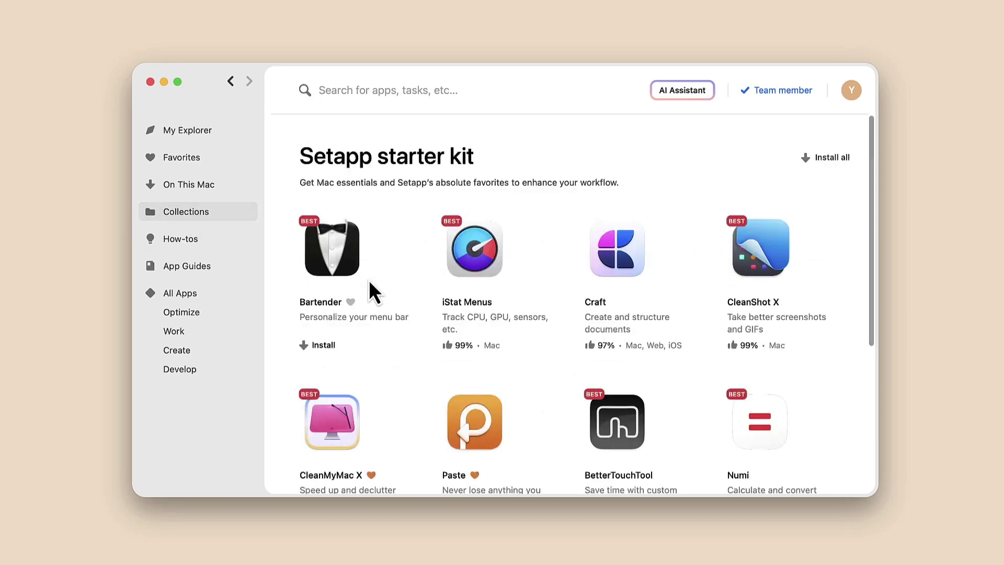
scroll(370, 282, down, 5)
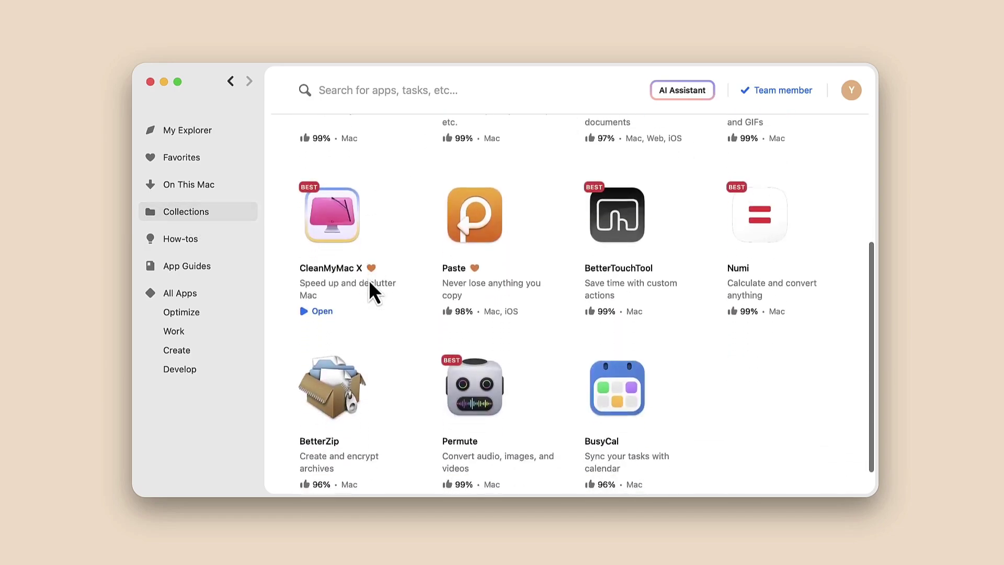
click(335, 238)
scroll(333, 234, down, 3)
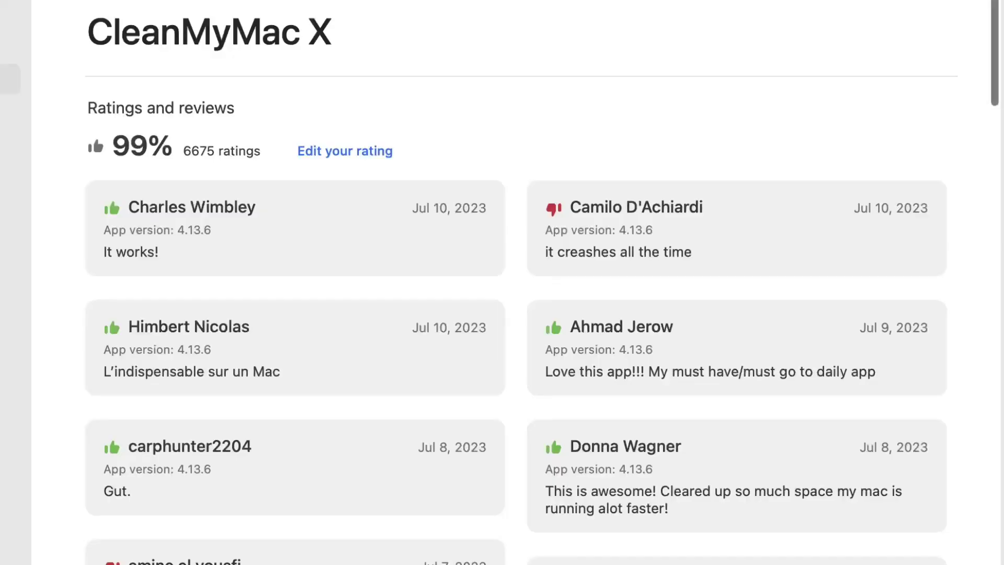
scroll(515, 282, down, 10)
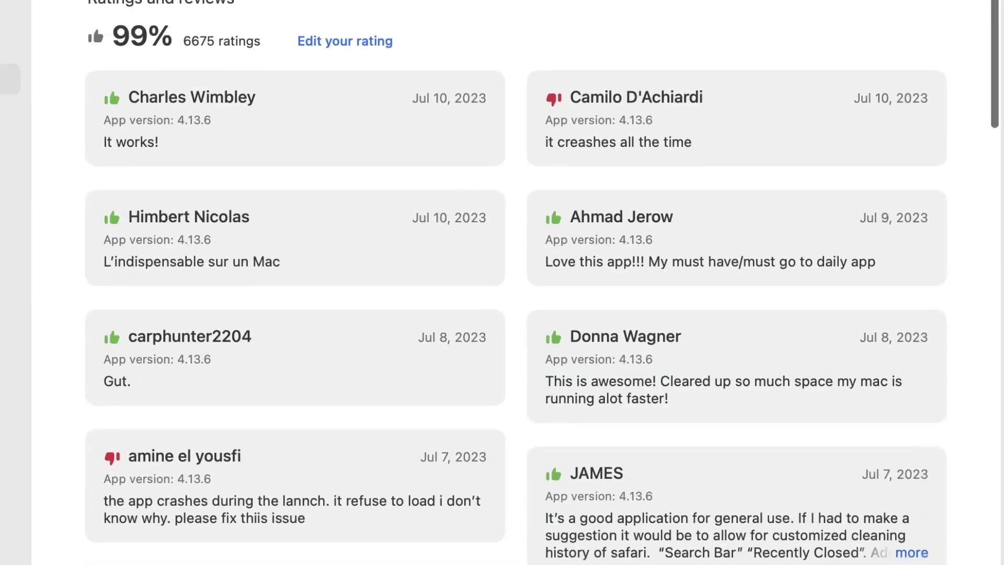
scroll(515, 282, down, 5)
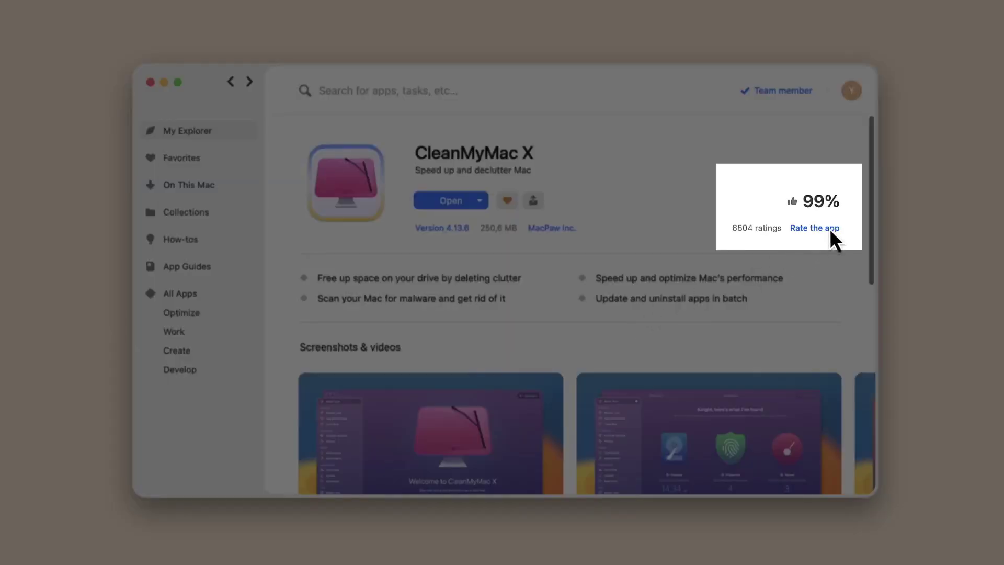
Return to the SEO board and inspect Task Example's 45min estimate and 0min tracked time, leaving both unchanged
click(830, 229)
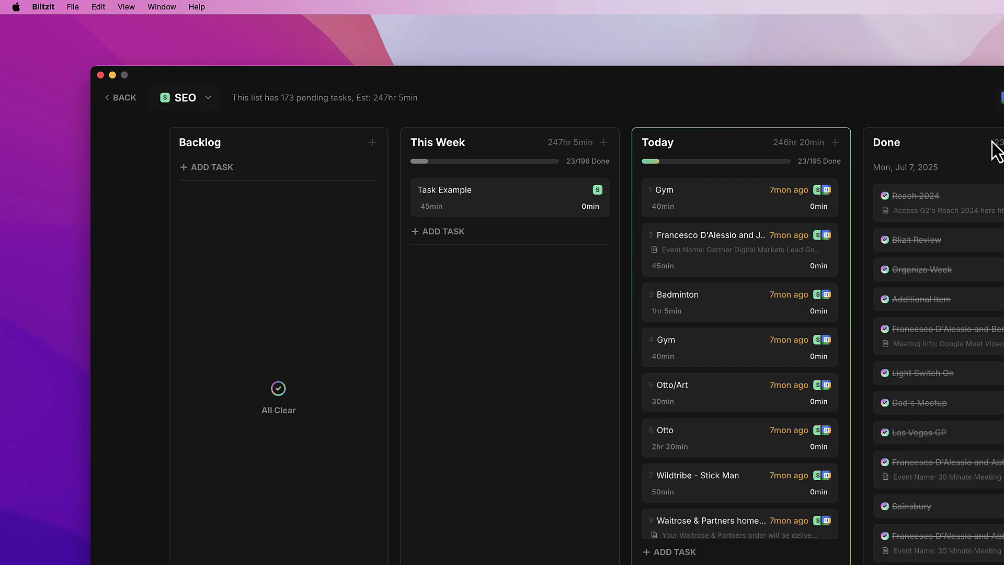
mouse_move(484, 206)
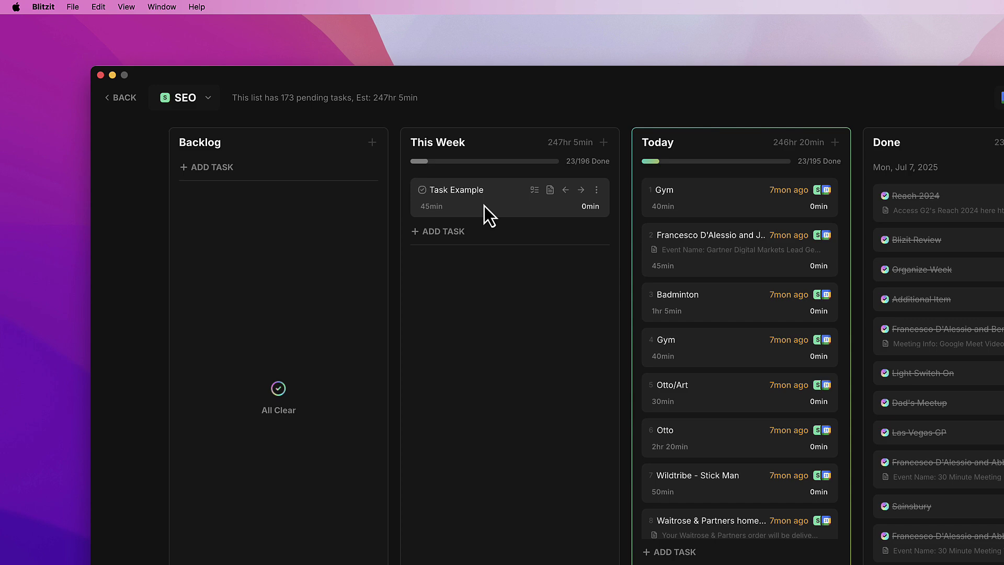
click(428, 207)
click(588, 206)
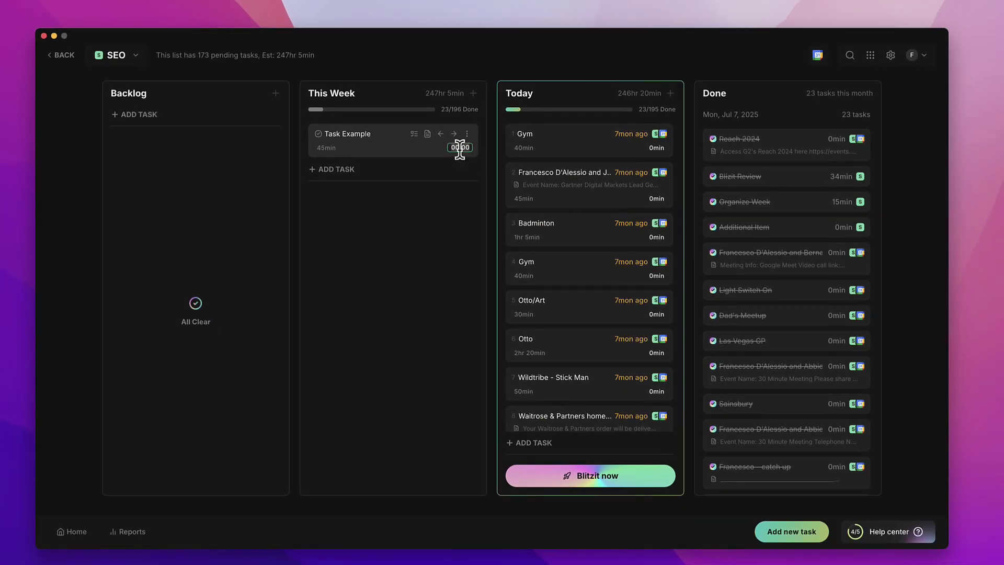
click(455, 217)
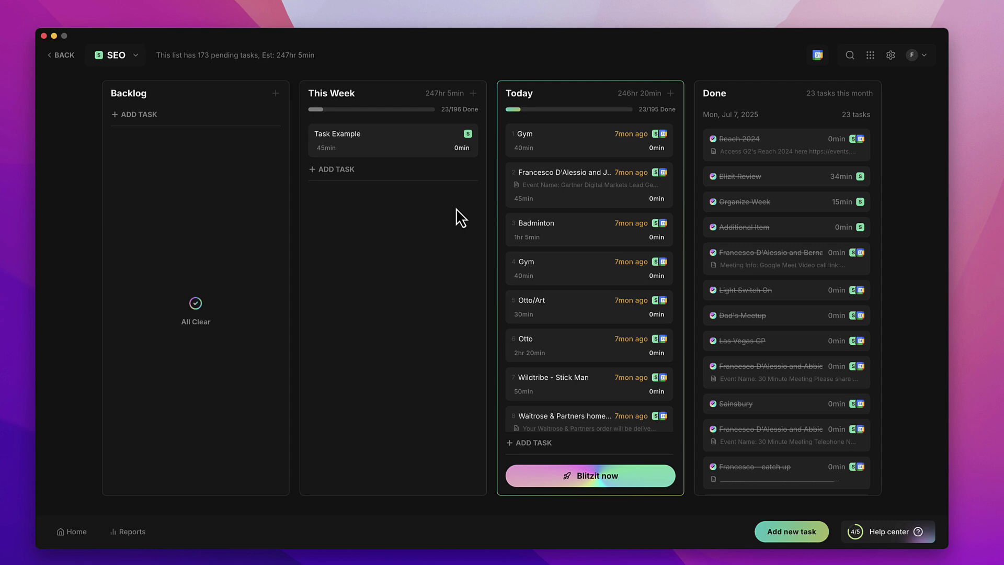
Browse the productivity reports covering all lists
click(131, 532)
scroll(358, 353, down, 5)
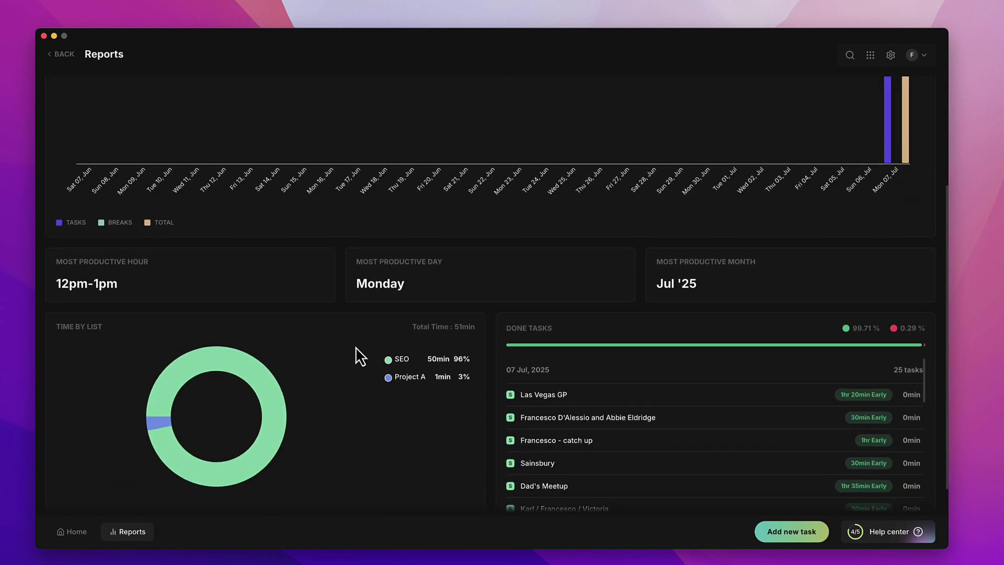
scroll(357, 352, up, 5)
mouse_move(892, 244)
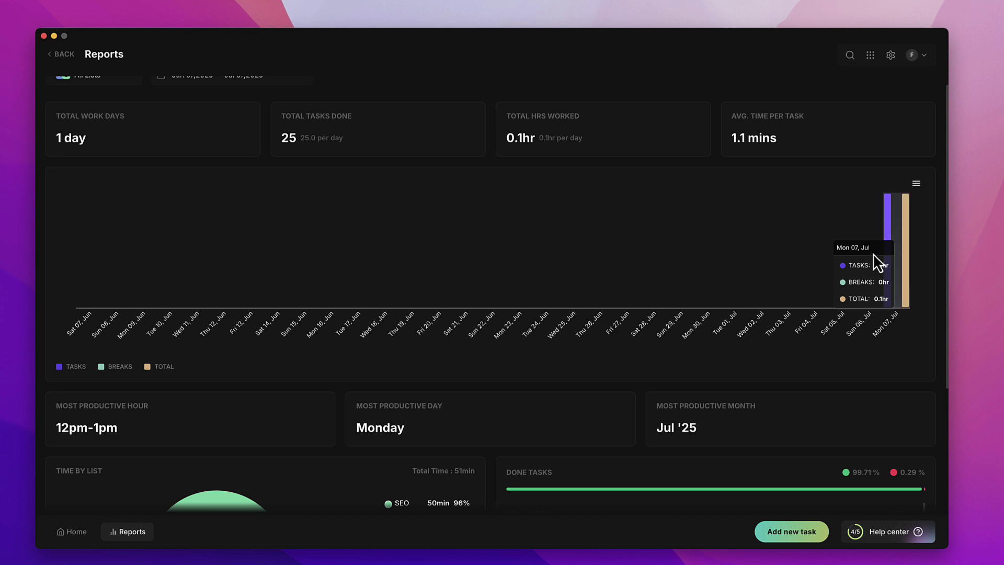
scroll(668, 350, down, 4)
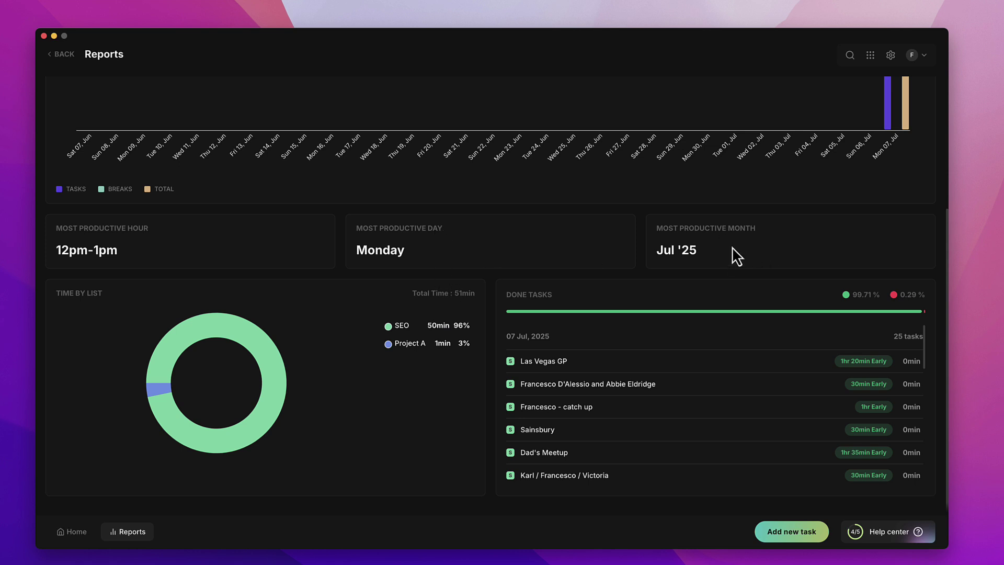
scroll(680, 246, up, 5)
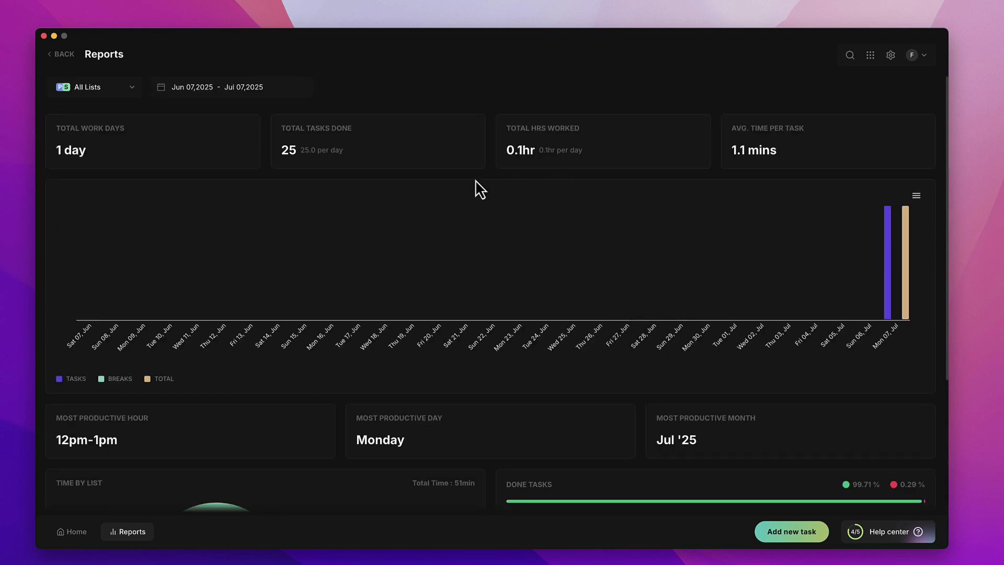
Filter the reports to Project A, then go back to the home lists
click(95, 85)
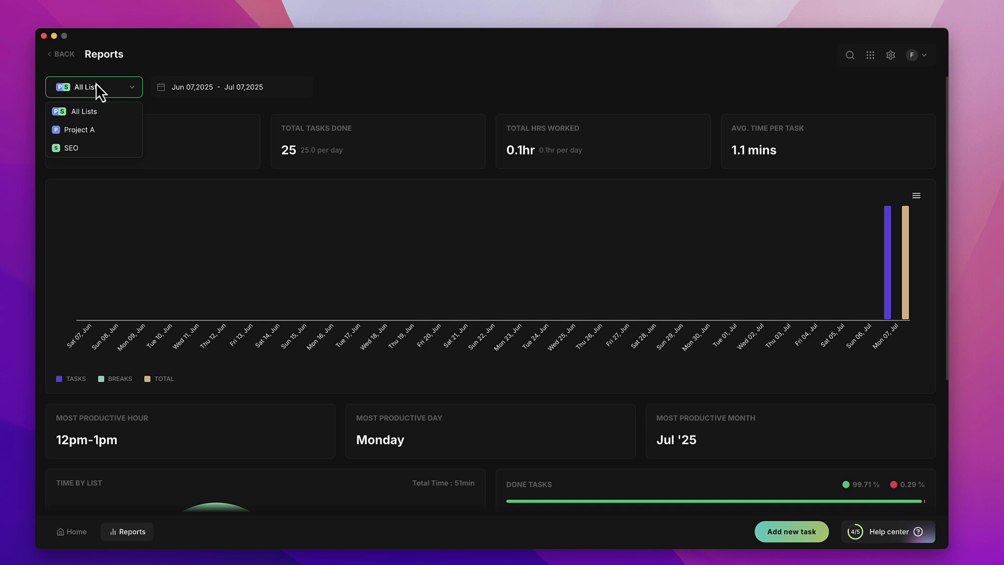
click(94, 134)
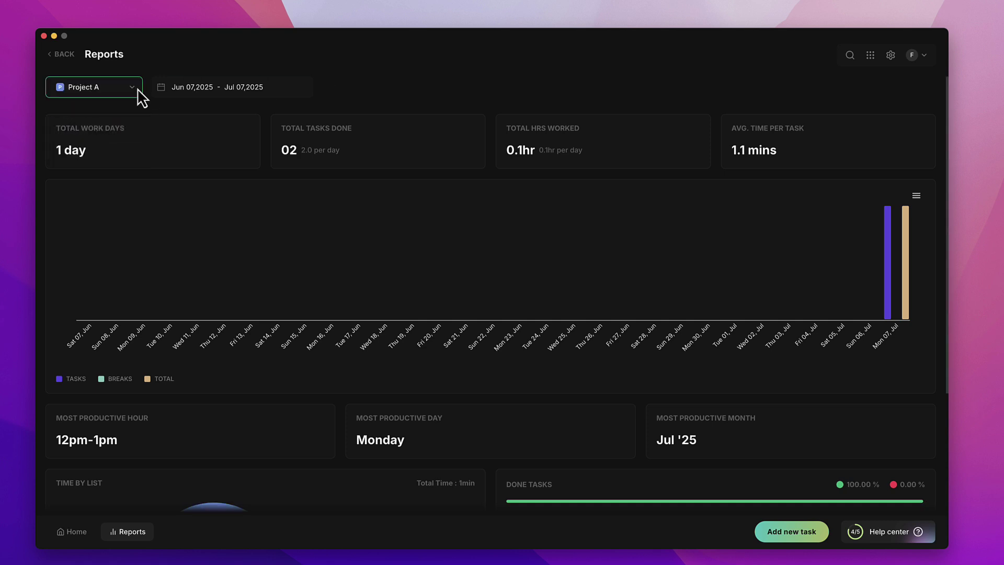
click(61, 56)
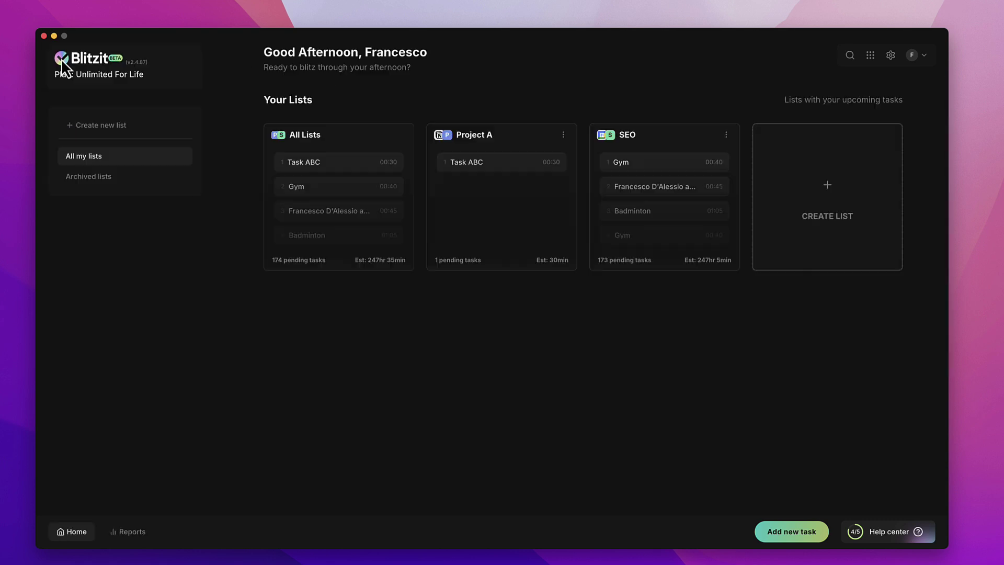
click(918, 64)
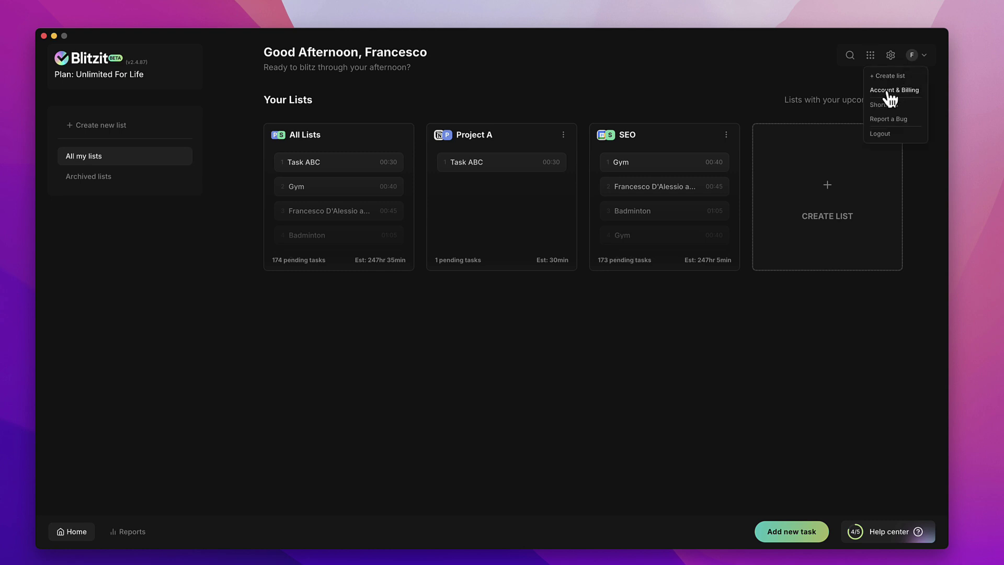
click(776, 76)
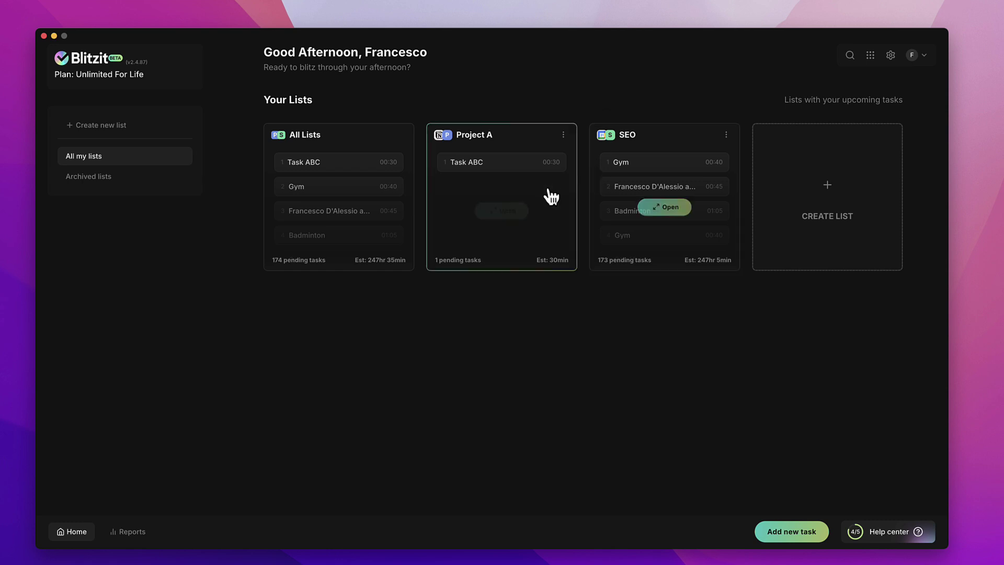
click(649, 209)
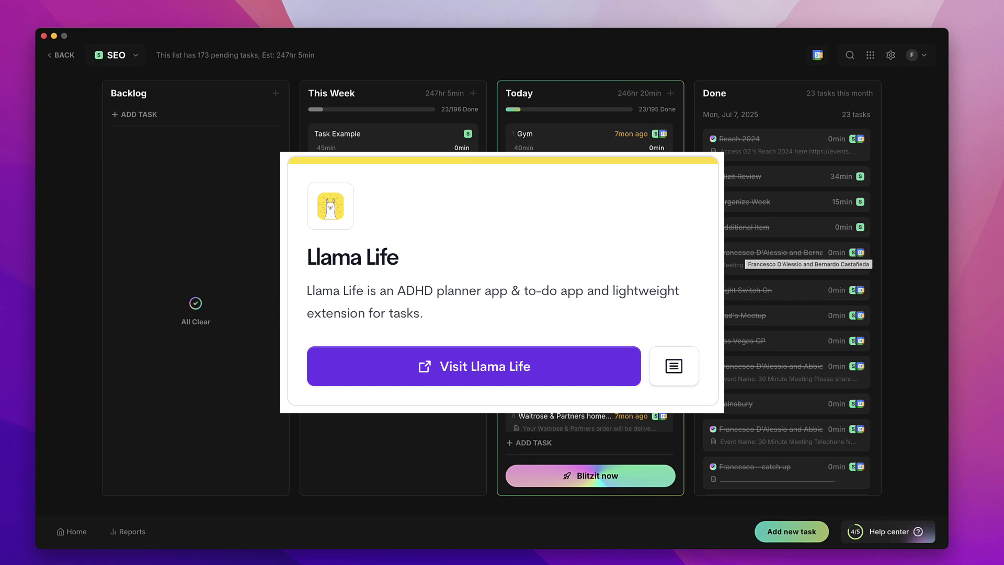
drag(634, 547, 574, 544)
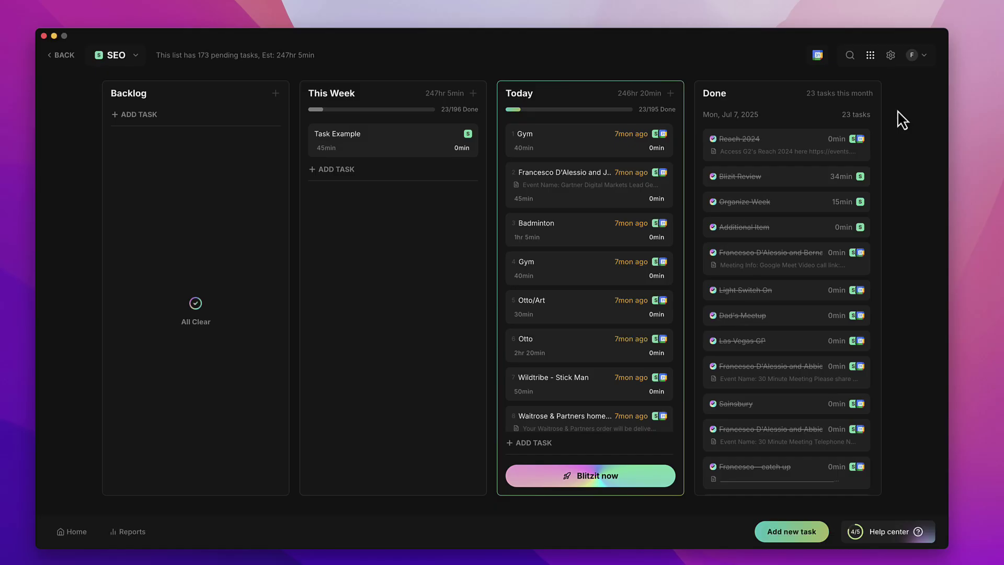
click(58, 55)
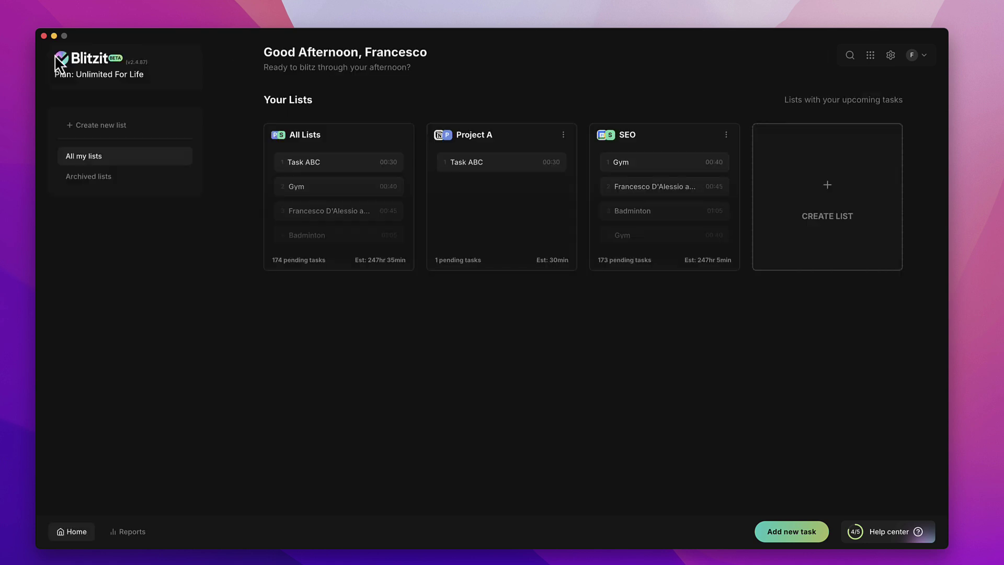